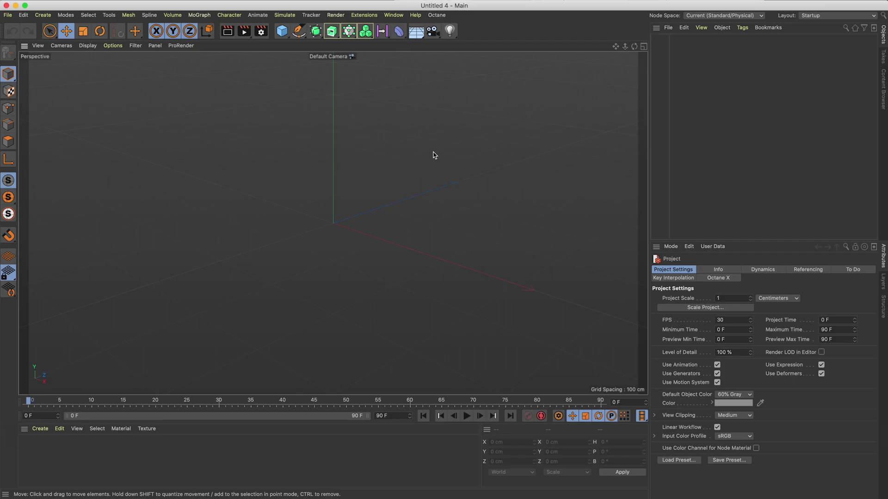
Step: Set the render output to 1080 × 1080 pixels and confirm the 30 fps frame rate
left_click(260, 31)
double_click(436, 70)
type("1080")
key("Tab")
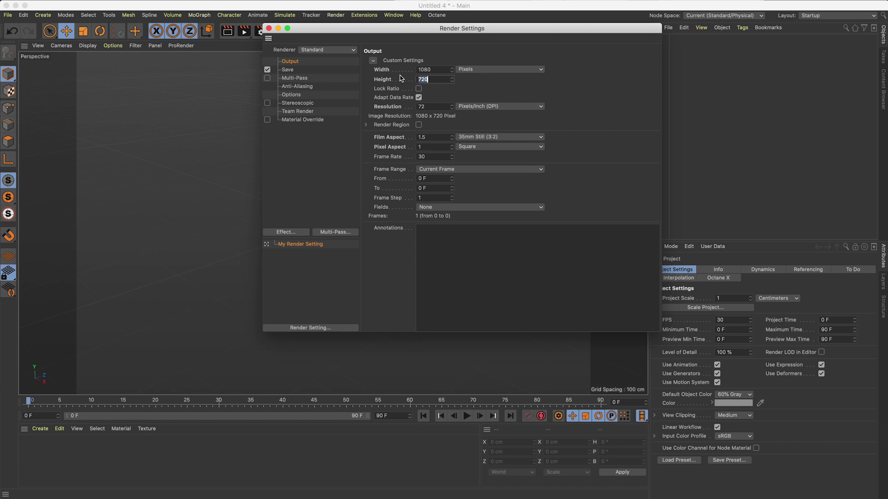
key("Return")
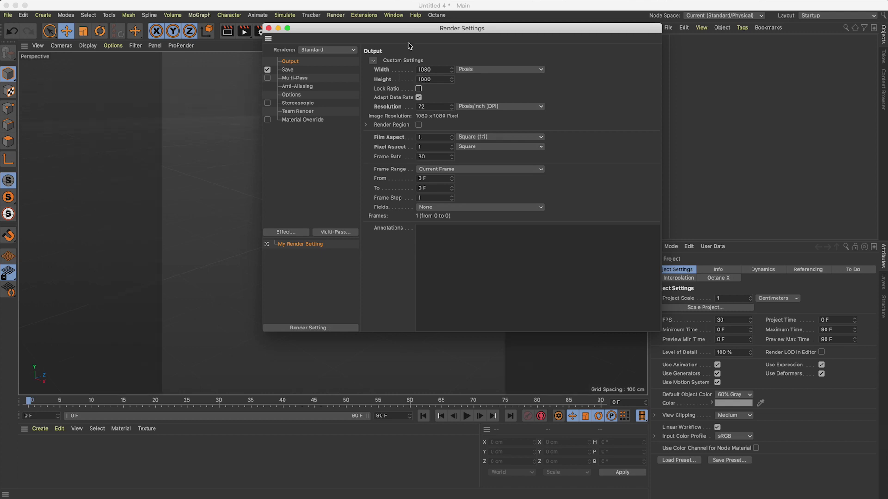
left_click(422, 157)
left_click_drag(338, 30, 332, 40)
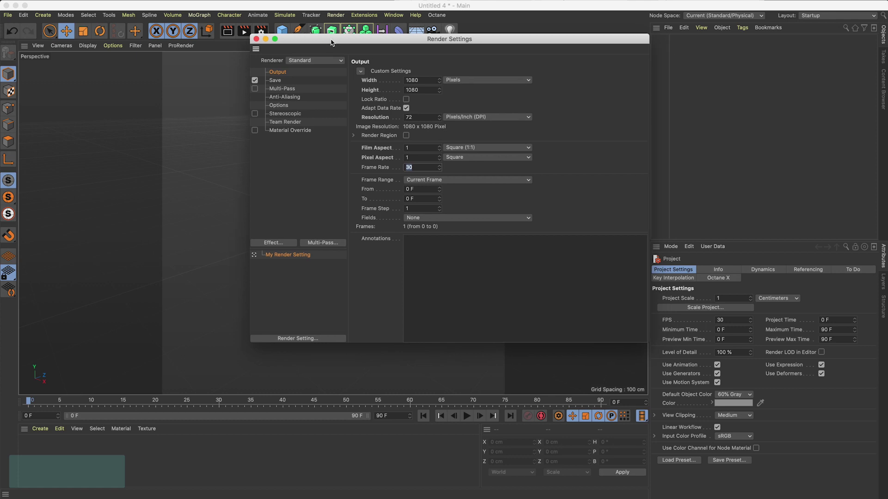
Step: Close Render Settings and add a cylinder with a 48 cm radius
left_click(256, 38)
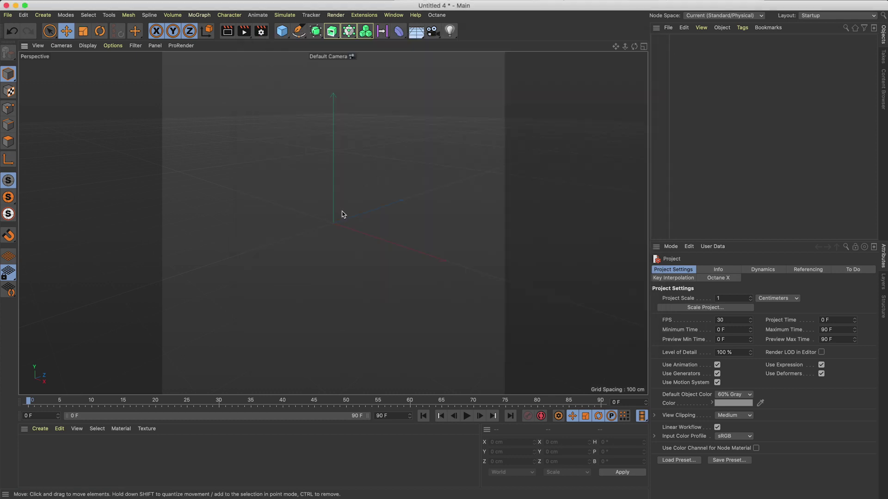
scroll(340, 212, "up", 5)
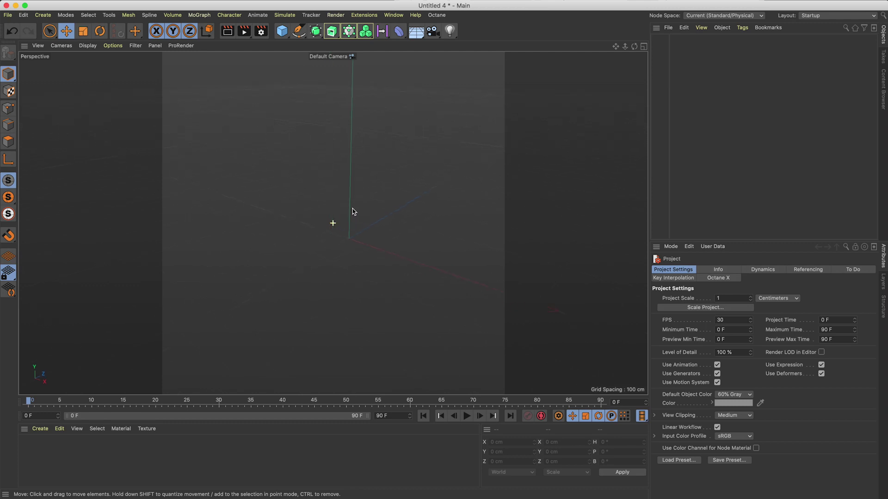
left_click_drag(349, 202, 312, 191, "alt")
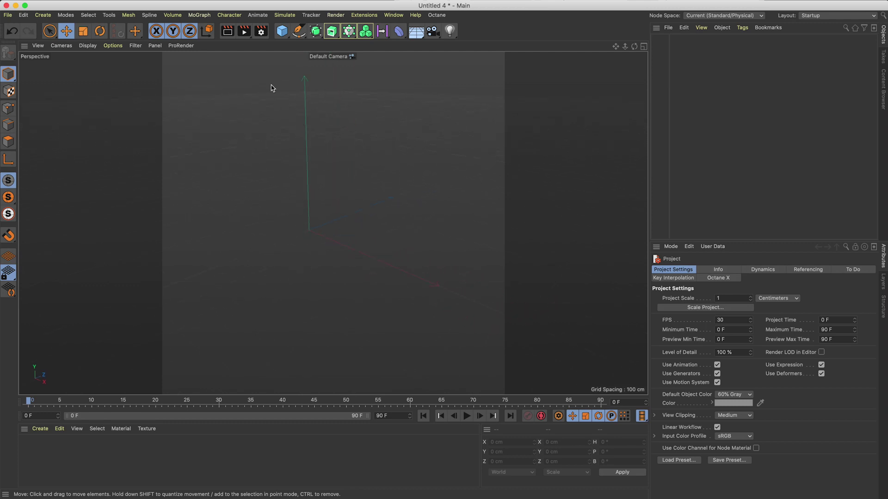
left_click(283, 36)
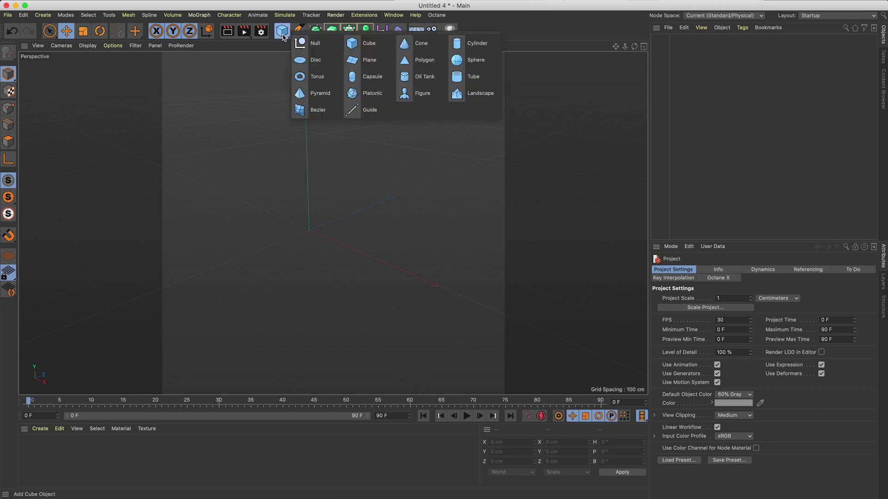
left_click(462, 43)
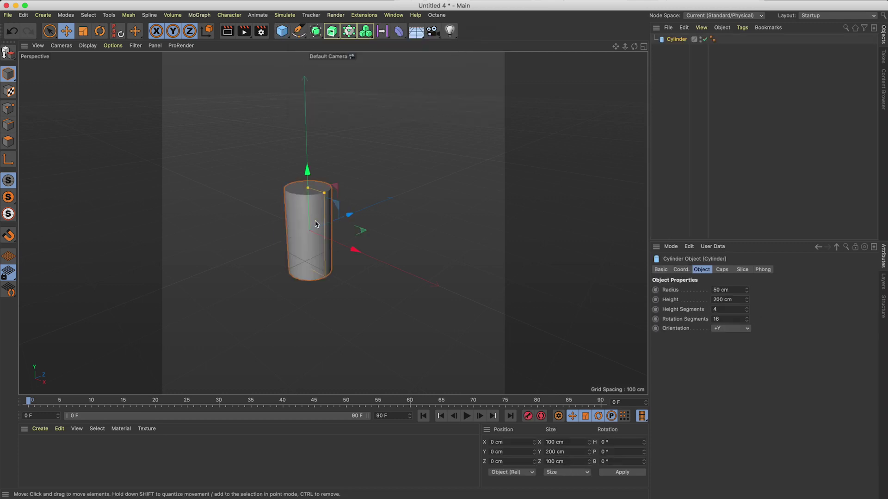
scroll(319, 221, "up", 3)
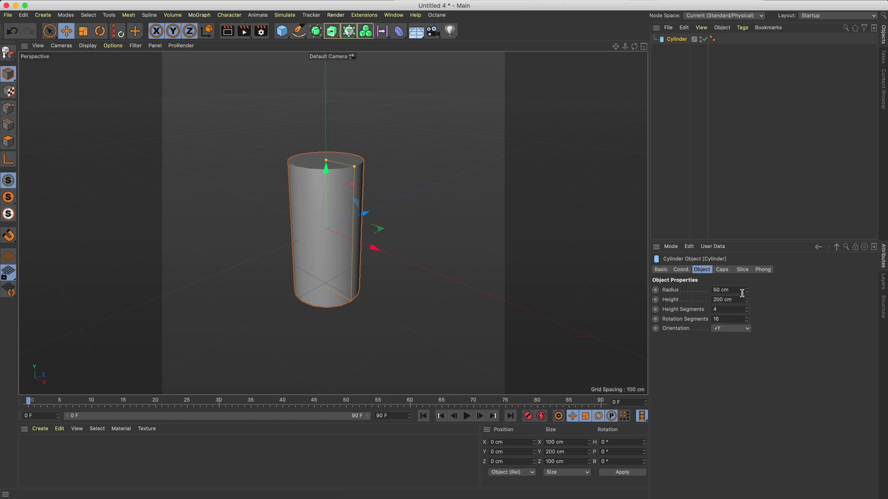
left_click(737, 290)
type("48")
key("Tab")
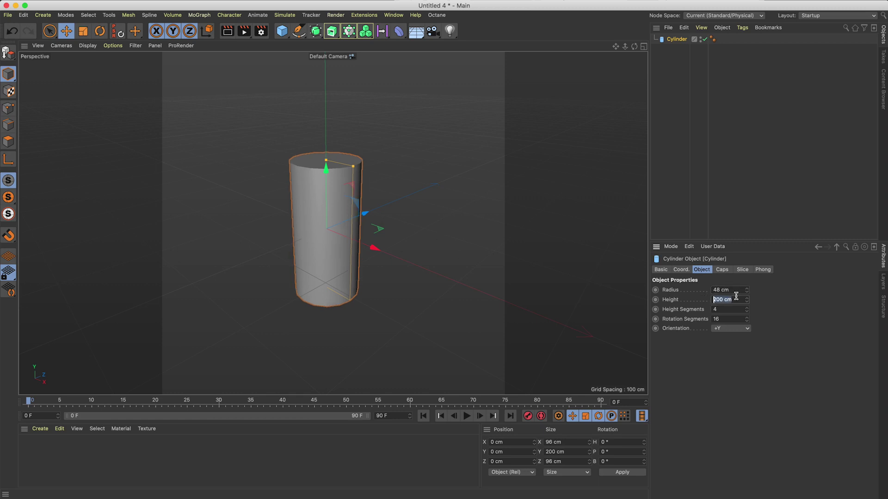
Step: Show Quick Shading (Lines), give the cylinder 64 rotation segments, and orient it along +Z
left_click(87, 45)
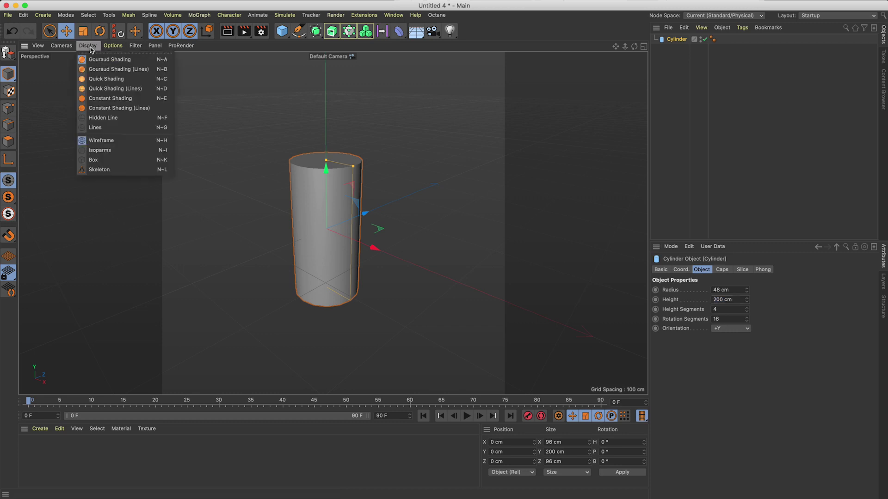
left_click(111, 90)
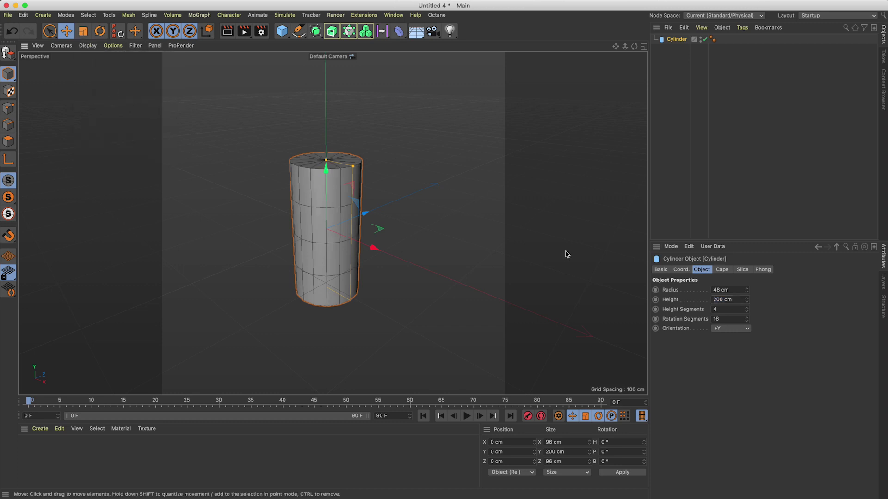
double_click(729, 319)
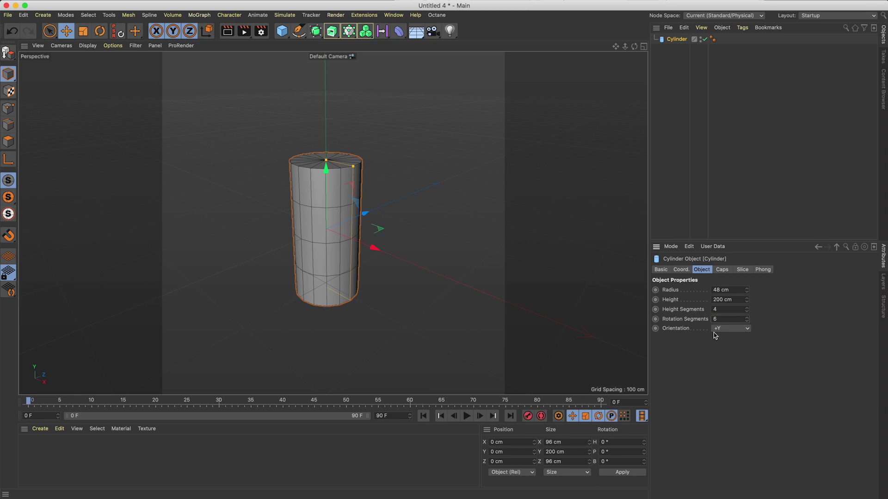
key("Return")
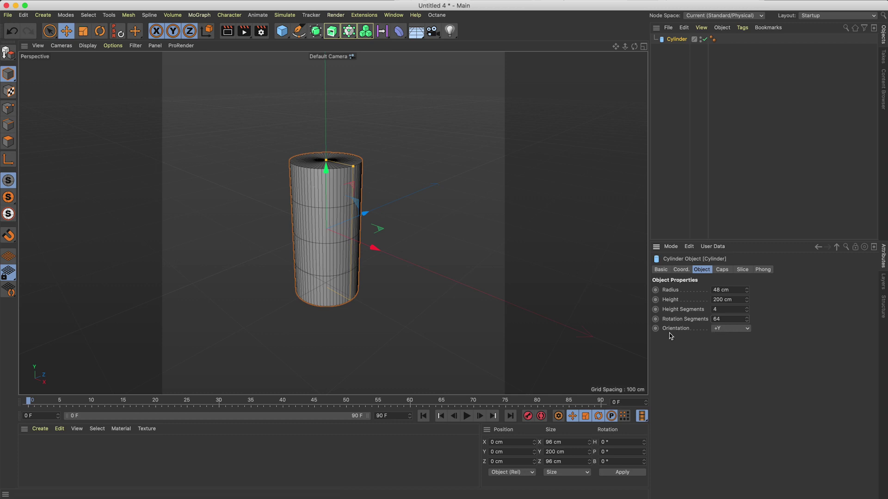
left_click(725, 331)
left_click(721, 376)
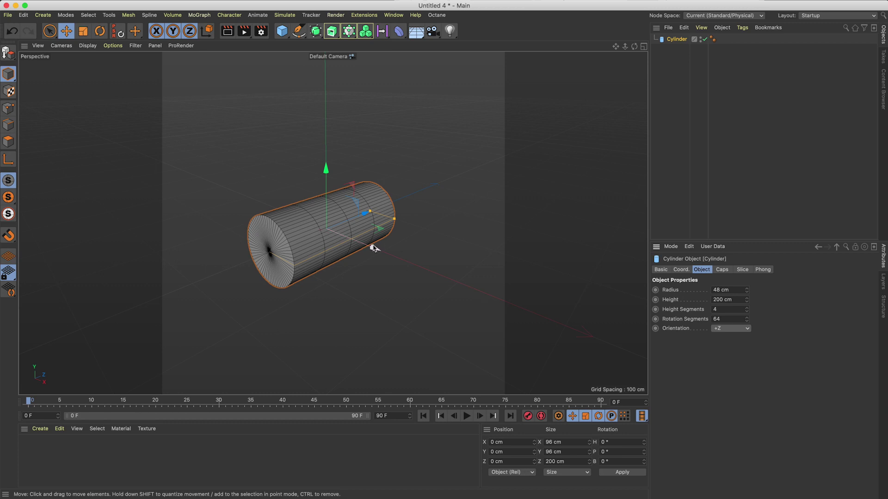
scroll(345, 250, "up", 4)
left_click_drag(352, 248, 291, 191, "alt")
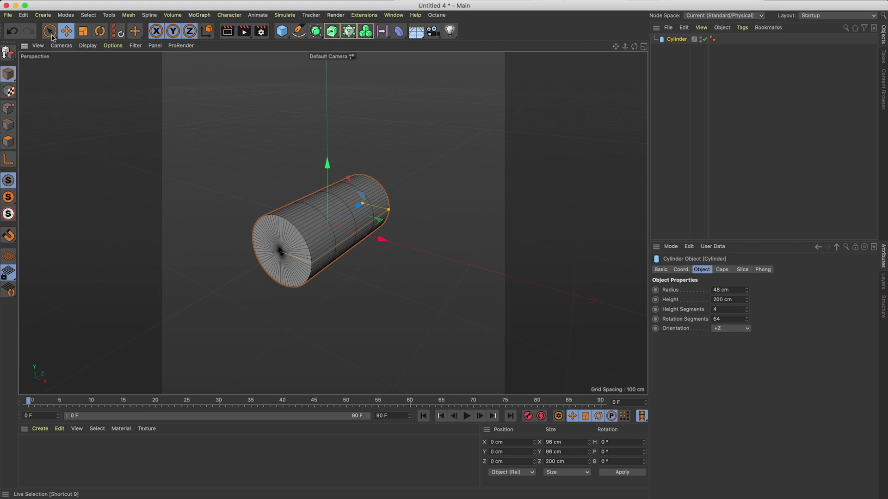
Step: Add a null named 'base' and make the Cylinder its child
left_click(43, 14)
left_click(51, 27)
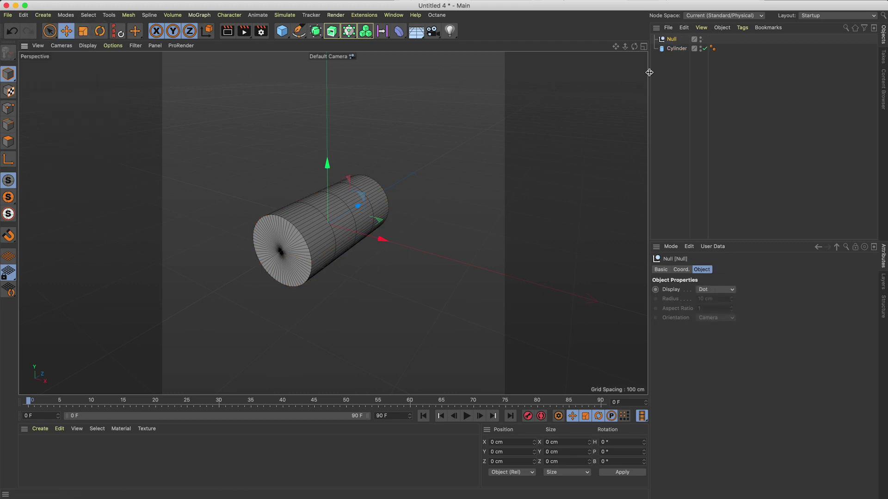
double_click(673, 40)
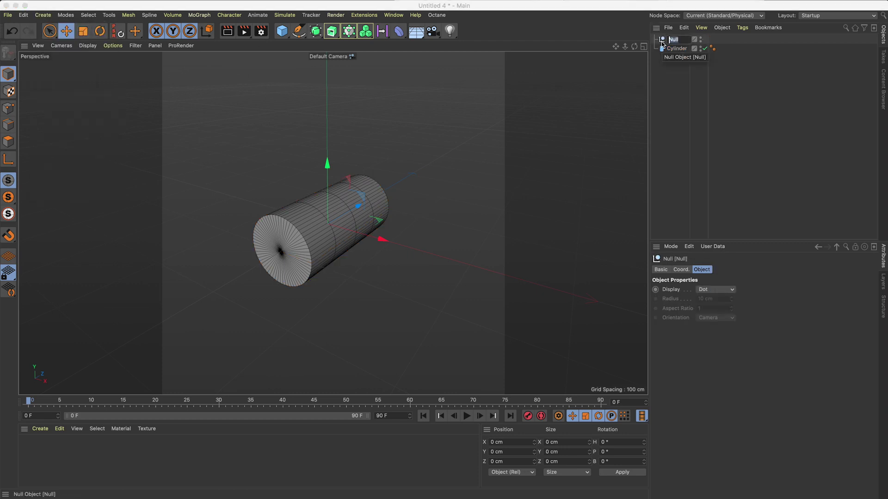
type("base")
key("Return")
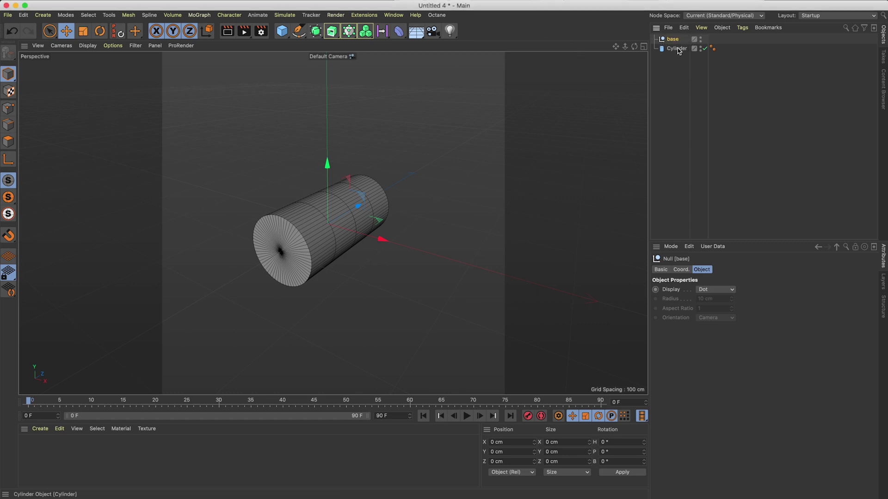
left_click_drag(678, 51, 673, 40)
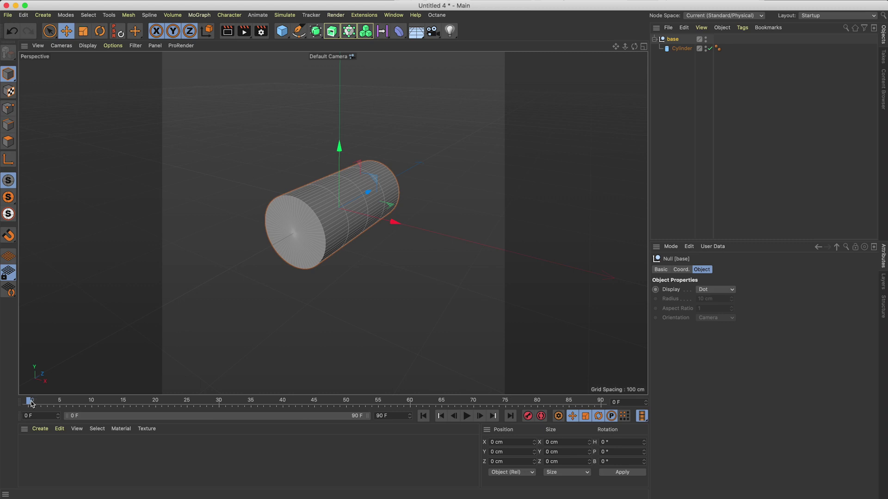
Step: Keyframe base's bank rotation at 0° on frame 0 and 180° on frame 30
left_click(681, 270)
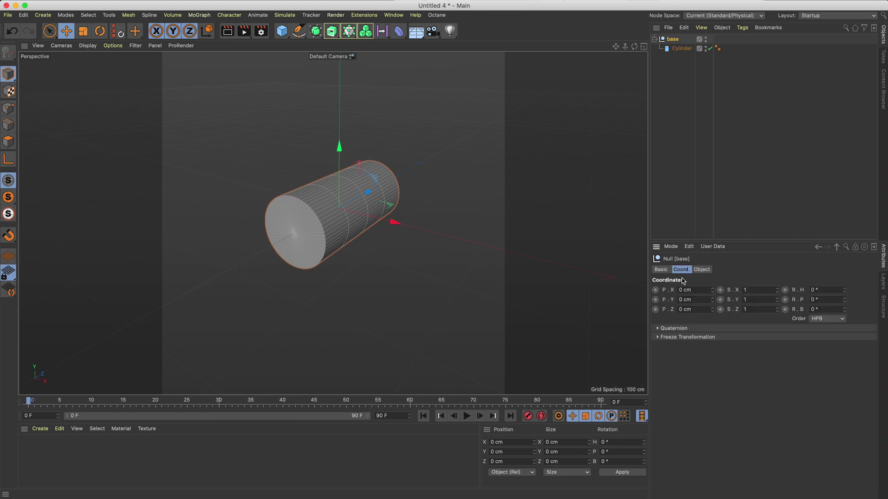
left_click_drag(844, 310, 844, 284)
key("super+z")
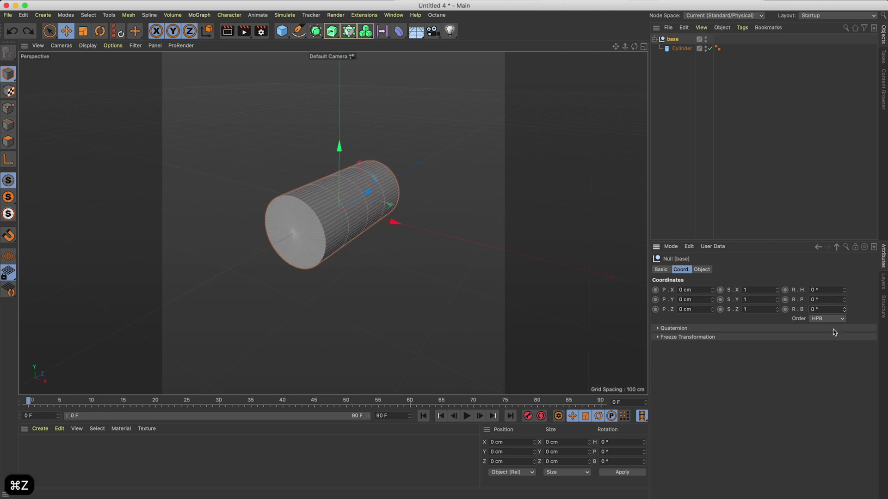
left_click(785, 309, "super")
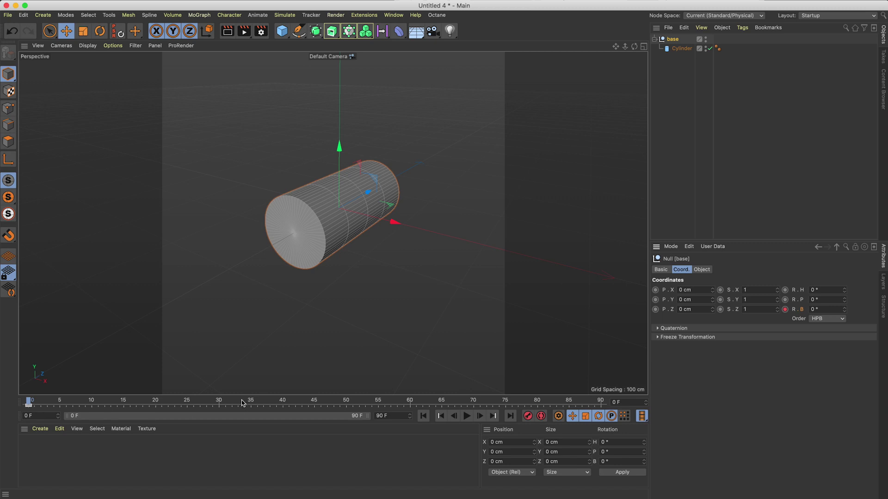
left_click(220, 402)
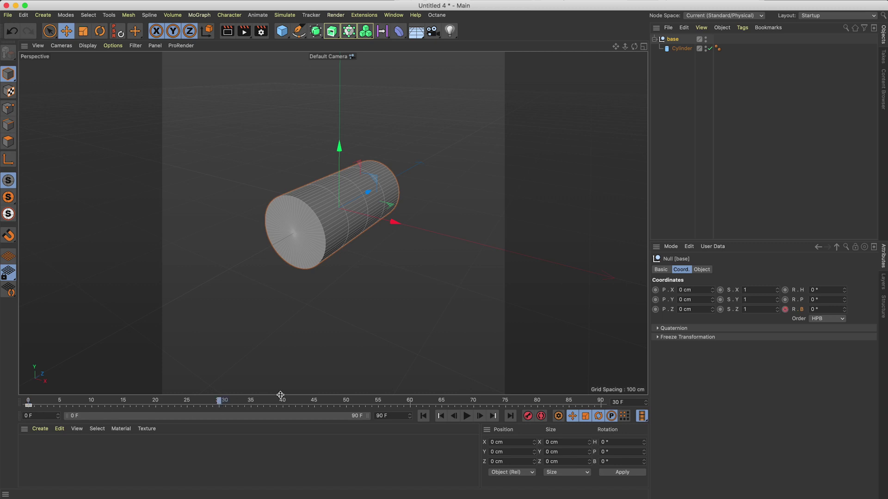
left_click(827, 310)
left_click_drag(846, 313, 845, 273)
left_click(830, 309)
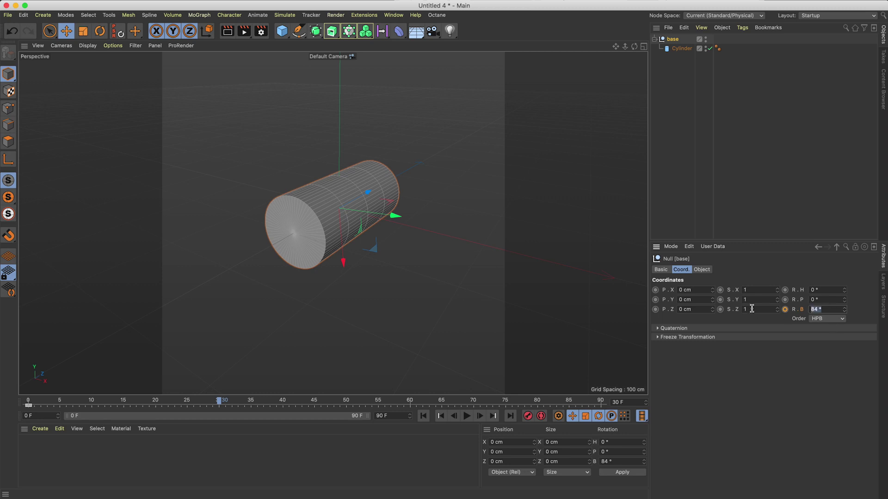
key("Return")
left_click(784, 309)
Step: Keyframe 360° bank at frame 60, end the animation at frame 60, and preview frame 35
left_click_drag(356, 402, 409, 402)
left_click(821, 309)
type("360")
key("Return")
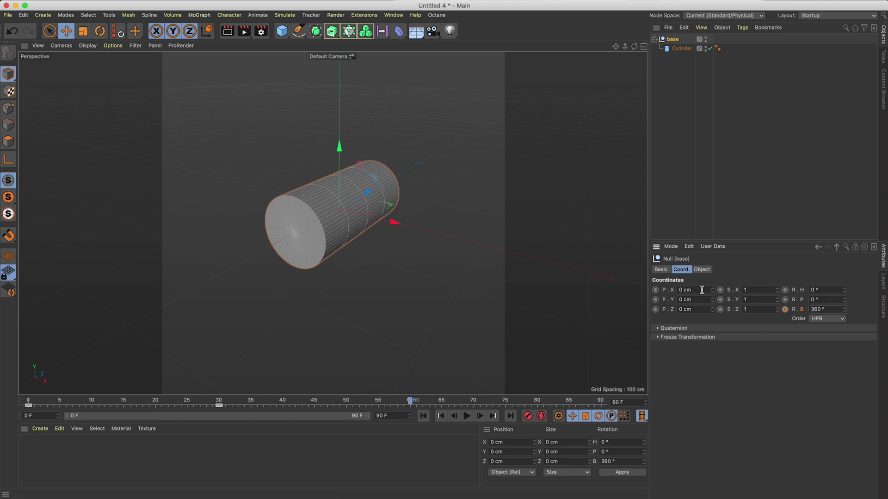
left_click(785, 309)
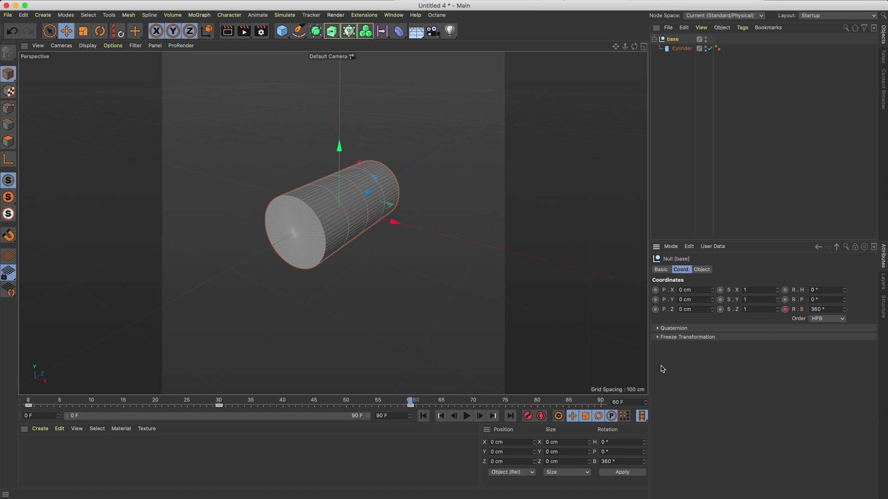
left_click(381, 415)
type("60")
key("Return")
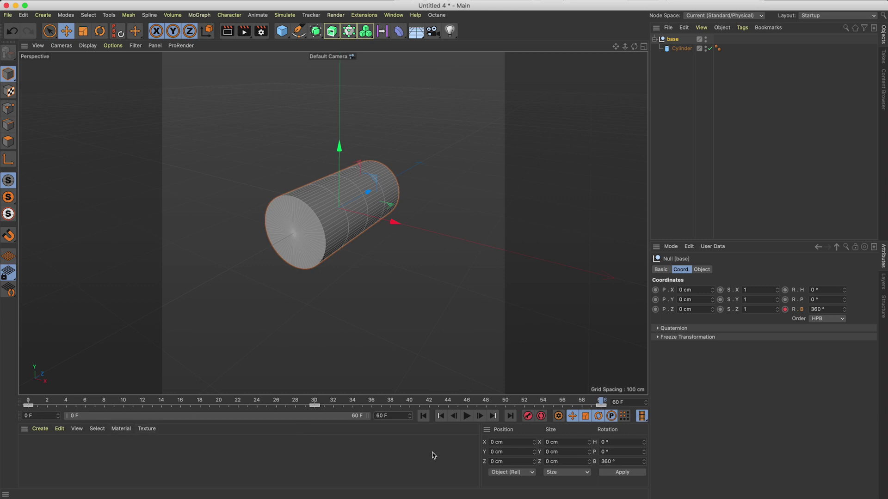
left_click(362, 402)
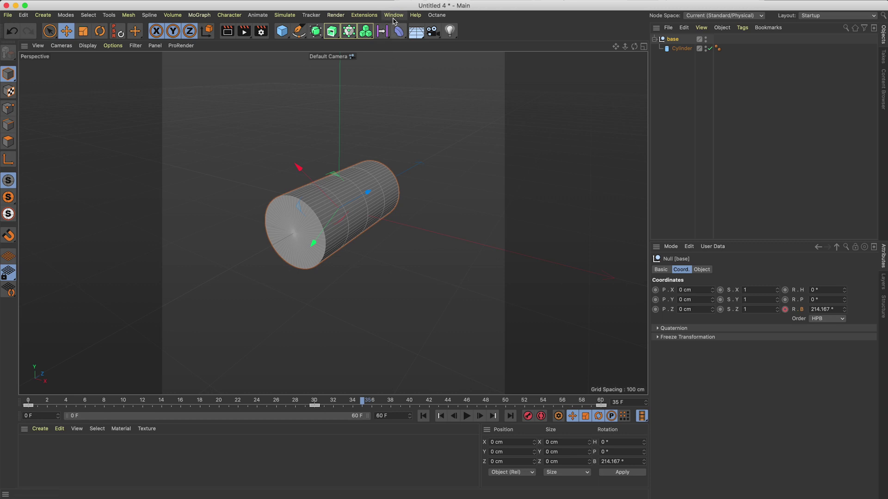
Step: Dock the F-Curve timeline and apply Ease Ease to all three rotation keys
left_click(395, 16)
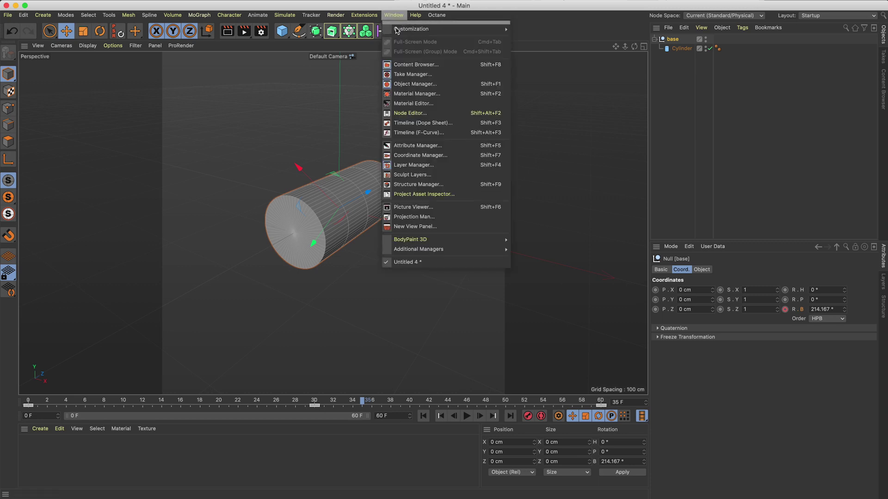
left_click(416, 133)
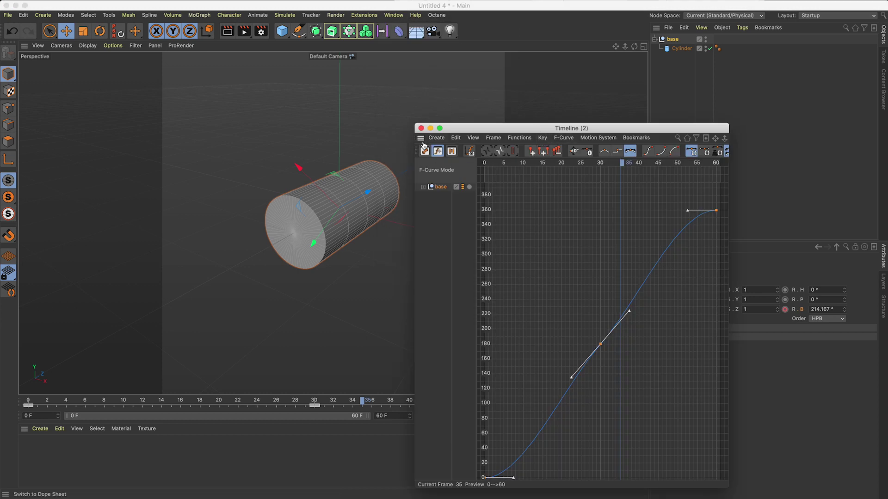
left_click_drag(425, 140, 596, 107)
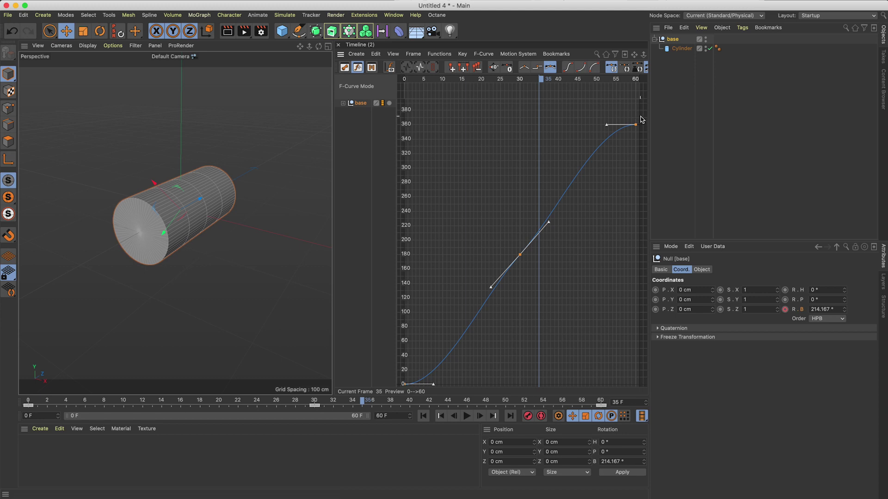
left_click_drag(642, 119, 372, 400)
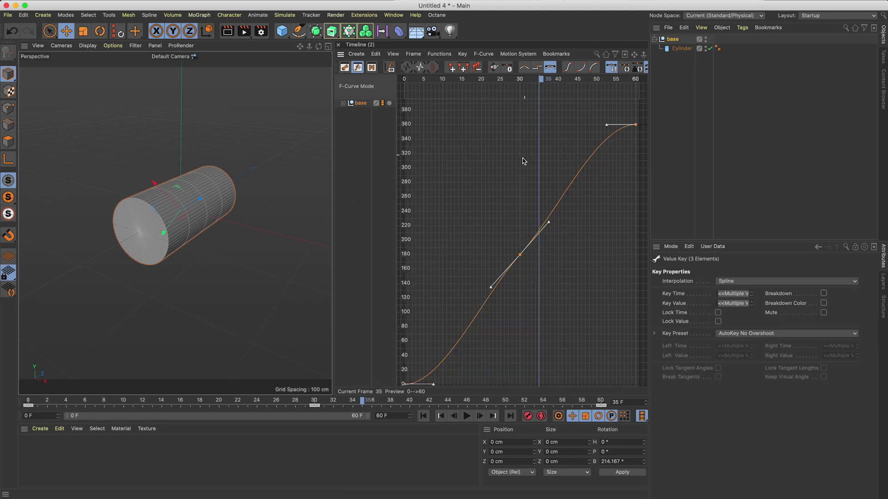
left_click_drag(636, 122, 373, 395)
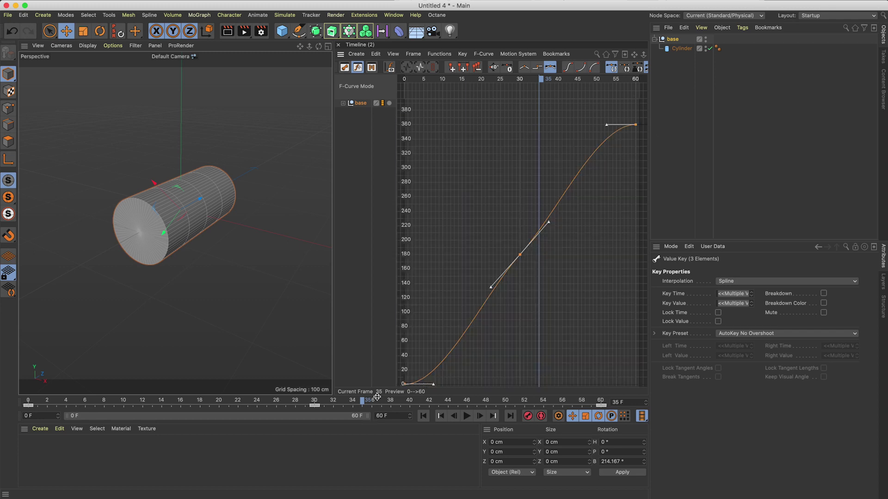
left_click(568, 70)
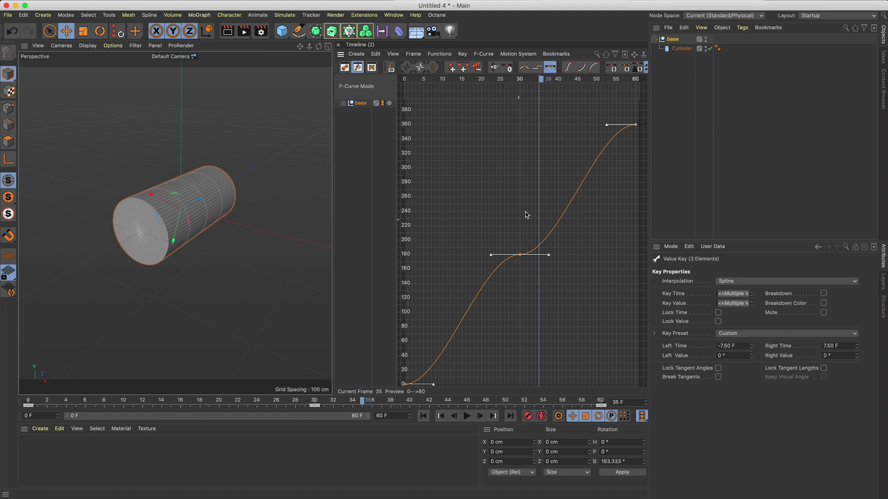
Step: Play the roll from frame 0, undo the stray cylinder moves, and switch to the circle calculator
left_click(423, 416)
left_click(467, 417)
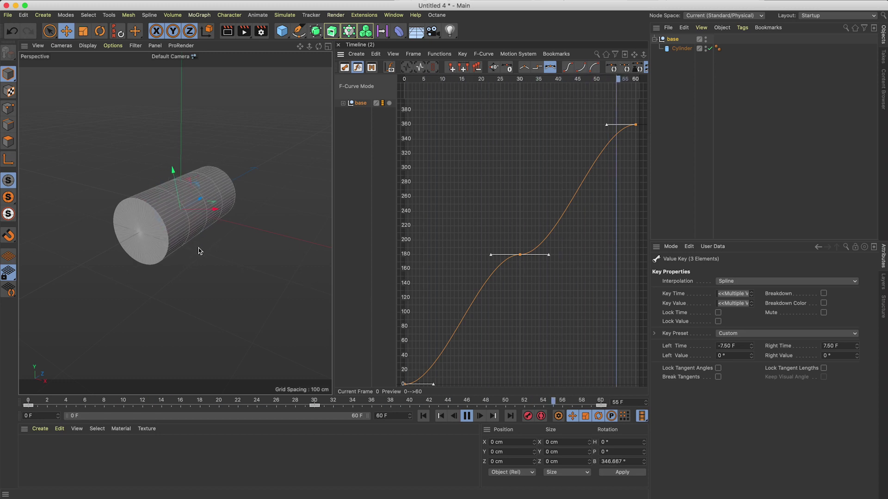
key("F8")
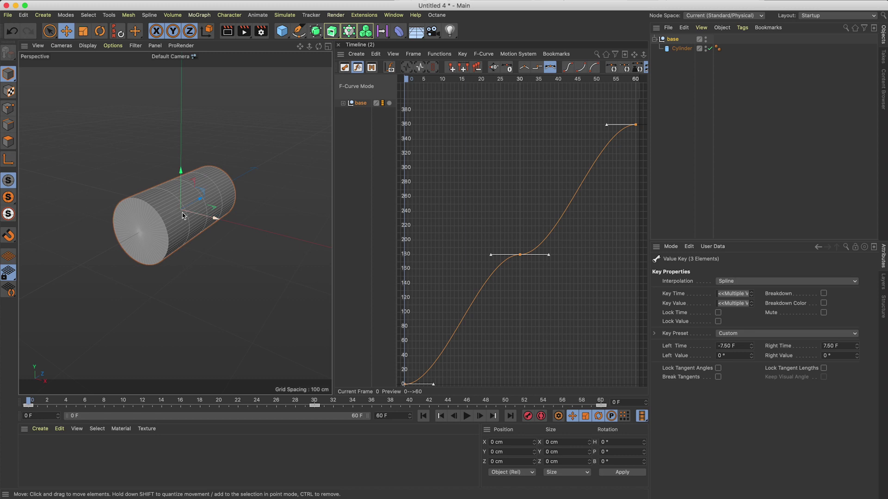
key("super+z")
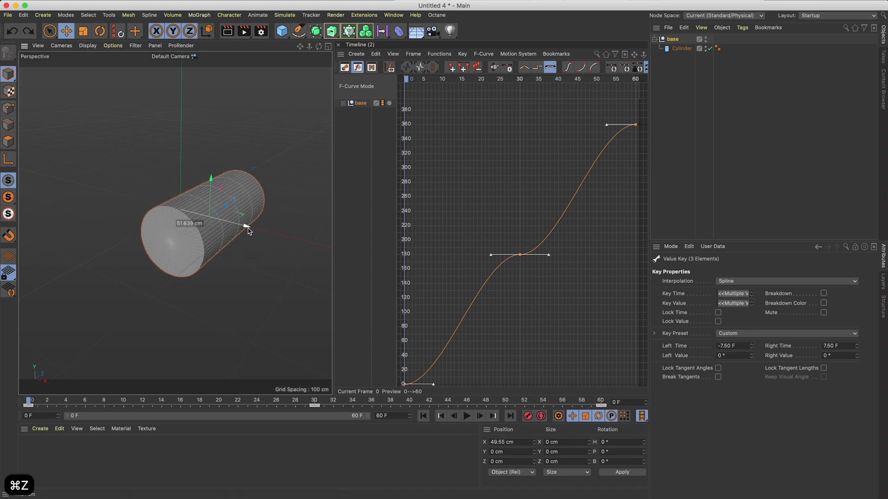
key("super+z")
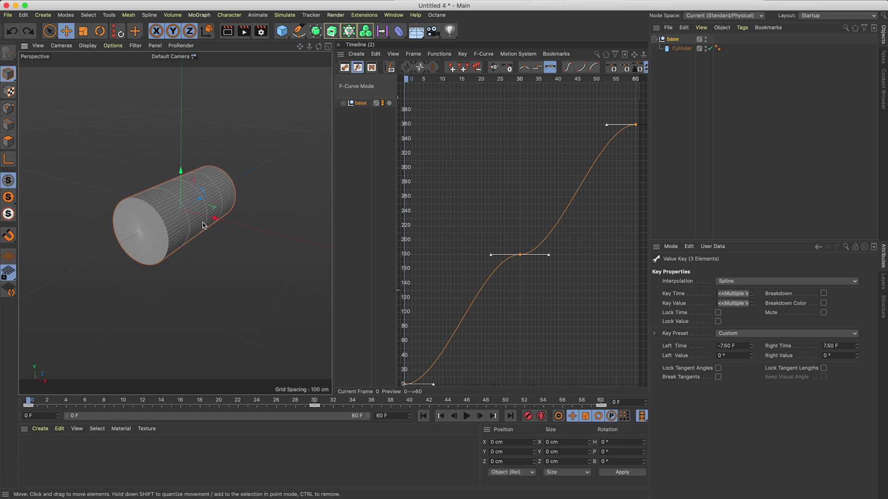
key("super+Tab")
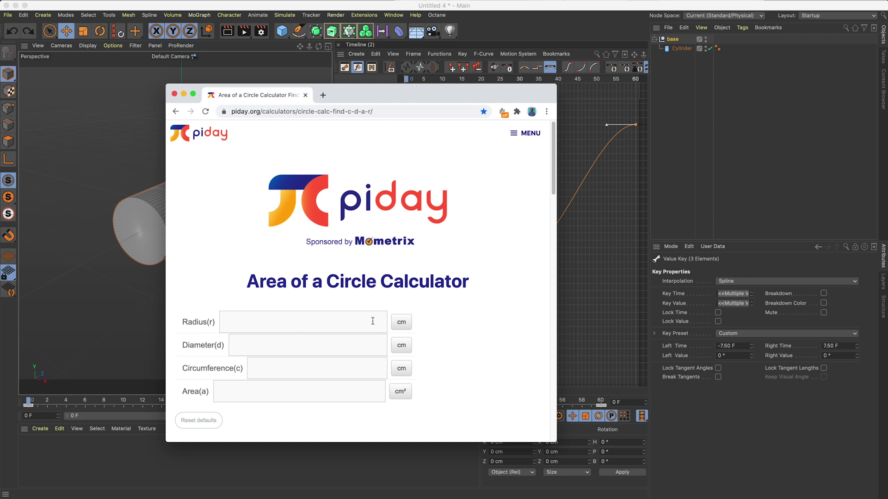
Step: Enter radius 48 to get the 301.5929 circumference, then return to Cinema 4D
type("48")
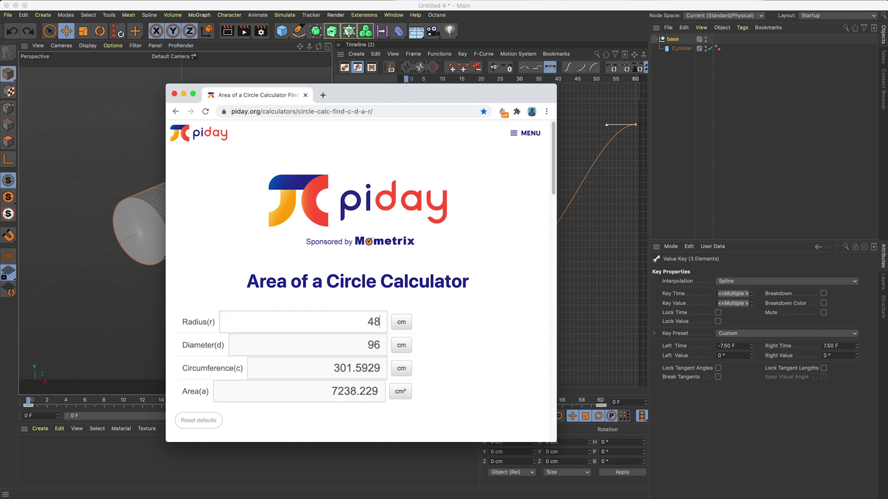
left_click_drag(335, 368, 355, 382)
left_click(495, 22)
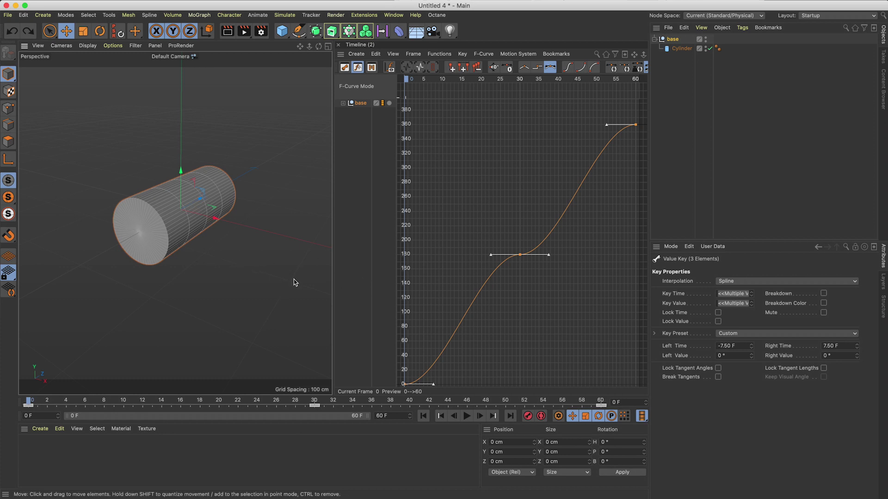
Step: Keyframe base's position X at 0 cm on frame 0 and 150 cm on frame 30
middle_click_drag(278, 280, 243, 272, "alt")
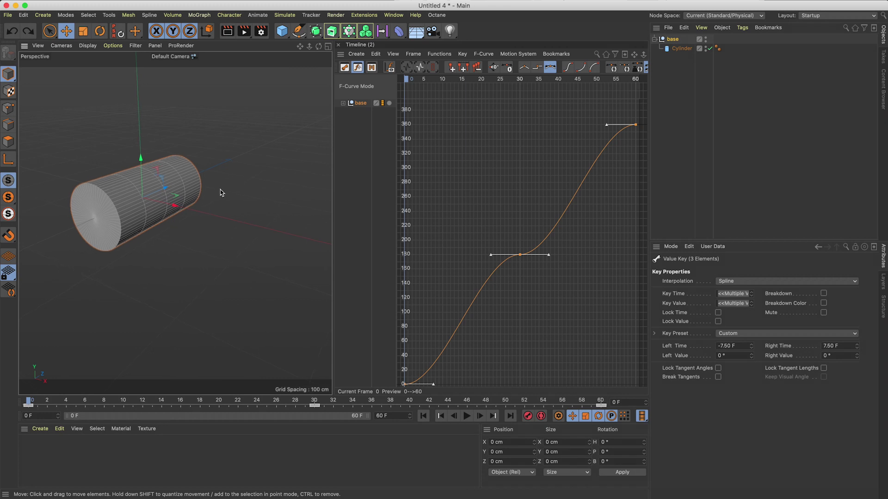
left_click(672, 39)
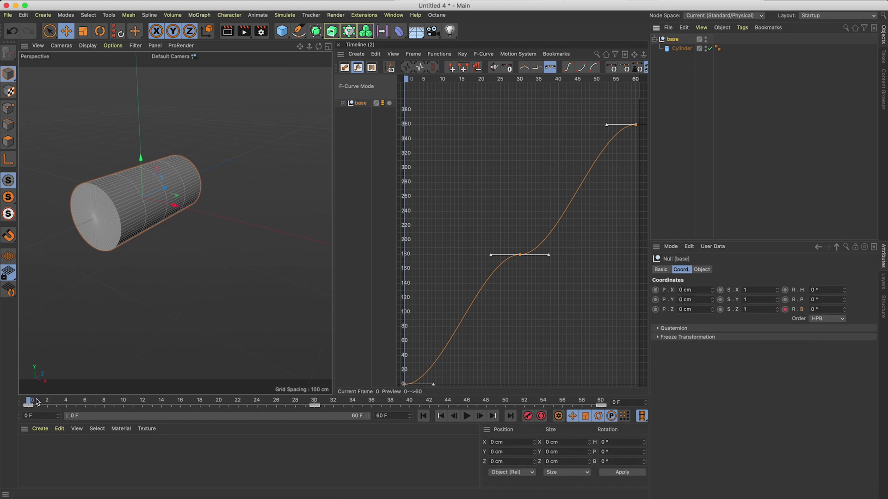
left_click(655, 290)
left_click(314, 402)
left_click(703, 290)
type("150")
key("Return")
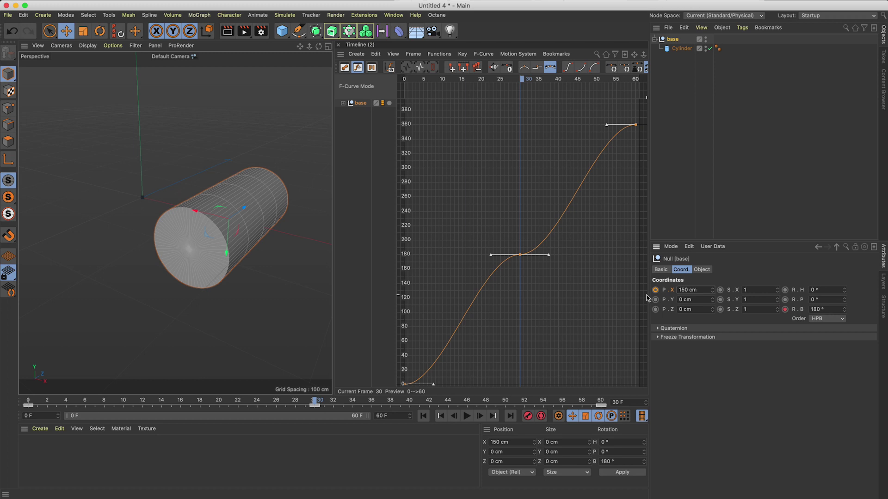
left_click(656, 291)
left_click_drag(362, 401, 599, 400)
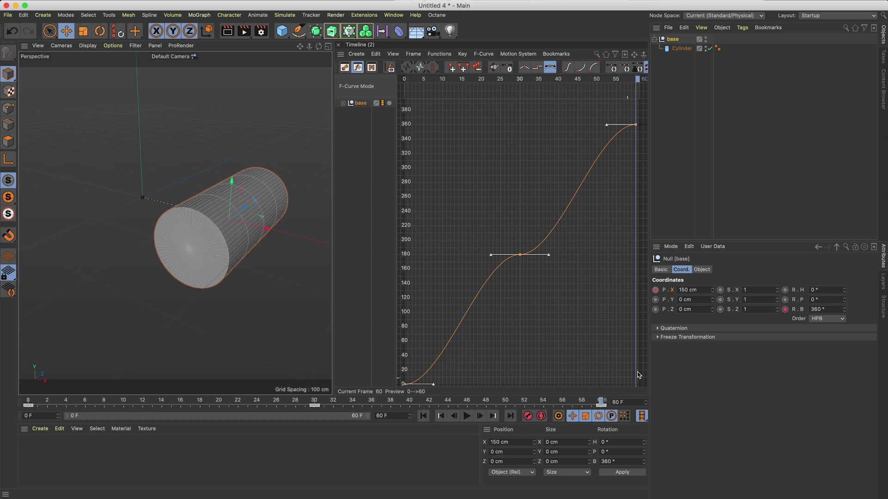
left_click(702, 290)
Step: Set position X to 300 cm at frame 60, then return to frame 0
type("300")
key("Return")
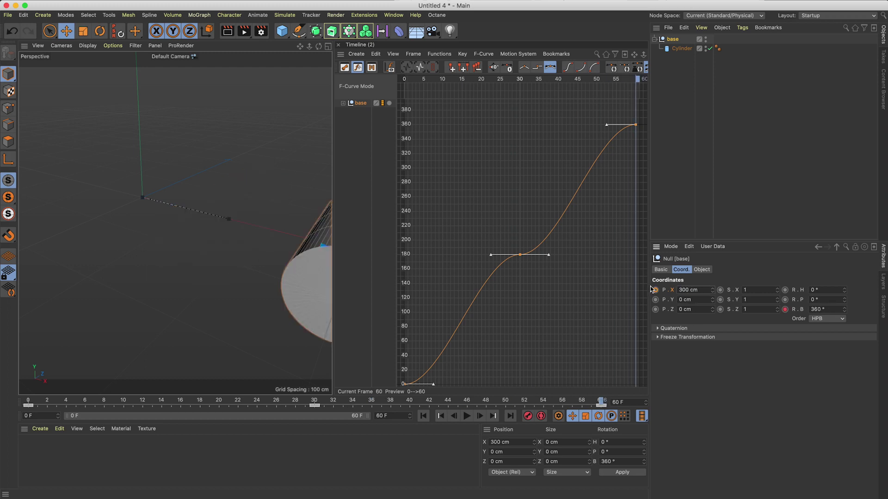
left_click(423, 415)
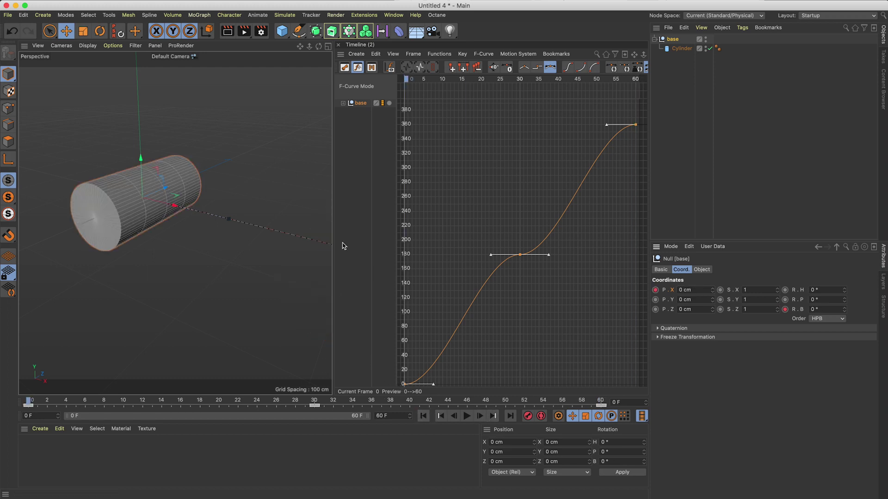
Step: Apply Ease Ease to all Position . X and Rotation . B keys and play the animation
left_click(359, 104)
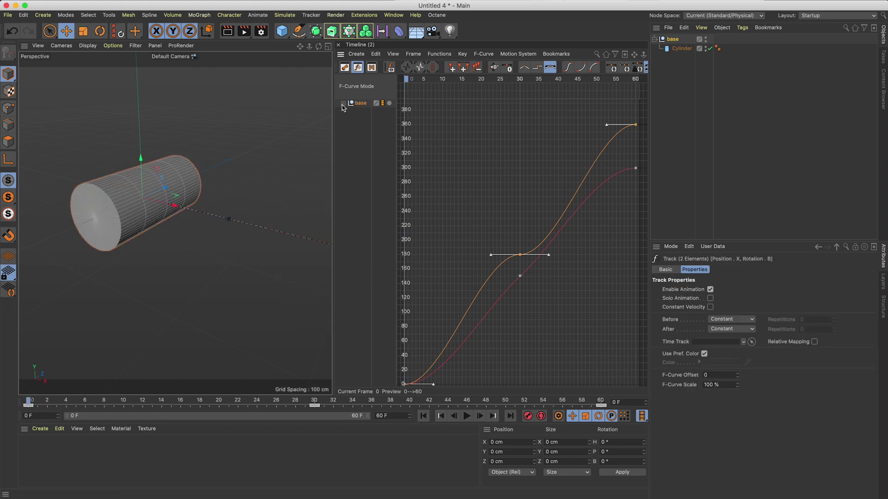
left_click(343, 103)
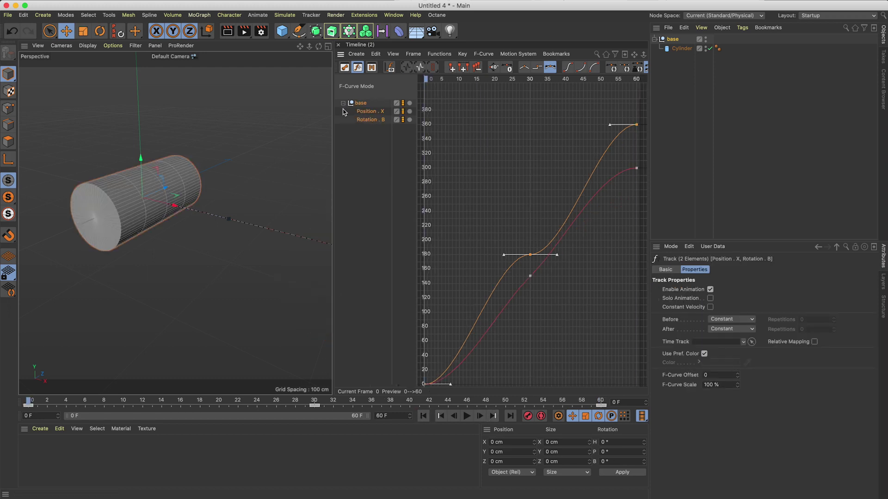
left_click(370, 112)
left_click(369, 119)
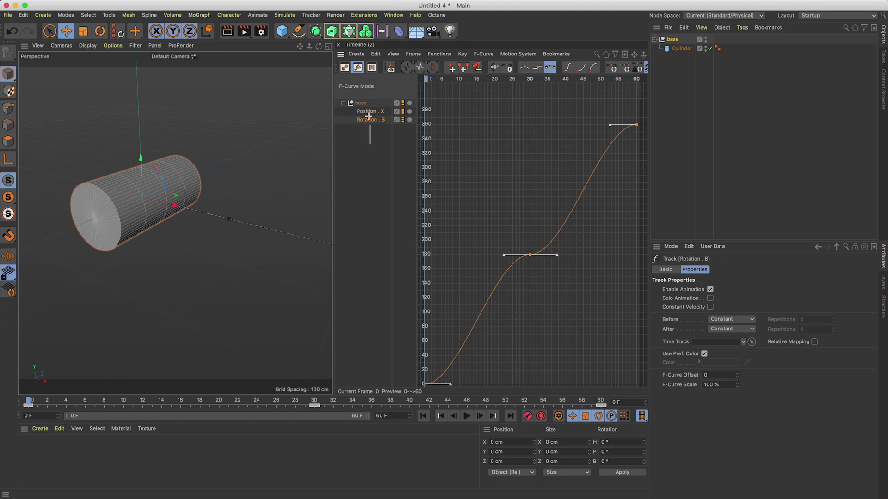
left_click_drag(368, 106, 369, 107)
left_click_drag(643, 119, 418, 387)
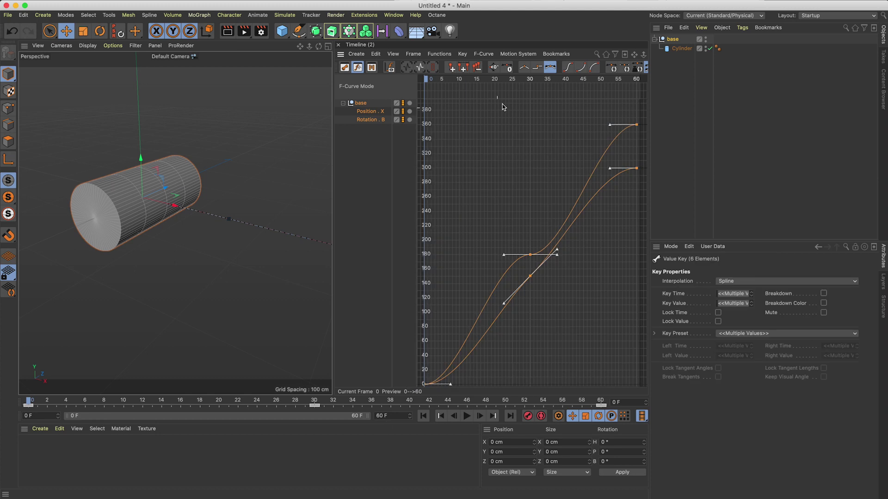
left_click(568, 69)
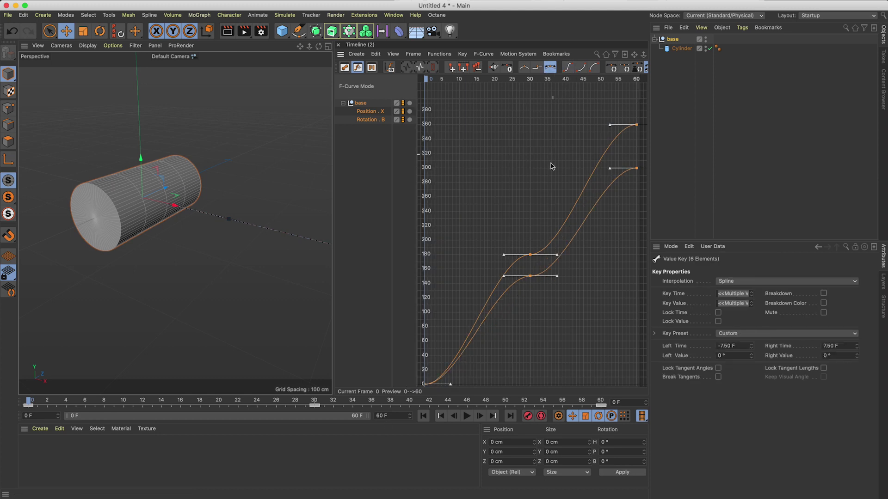
left_click(466, 416)
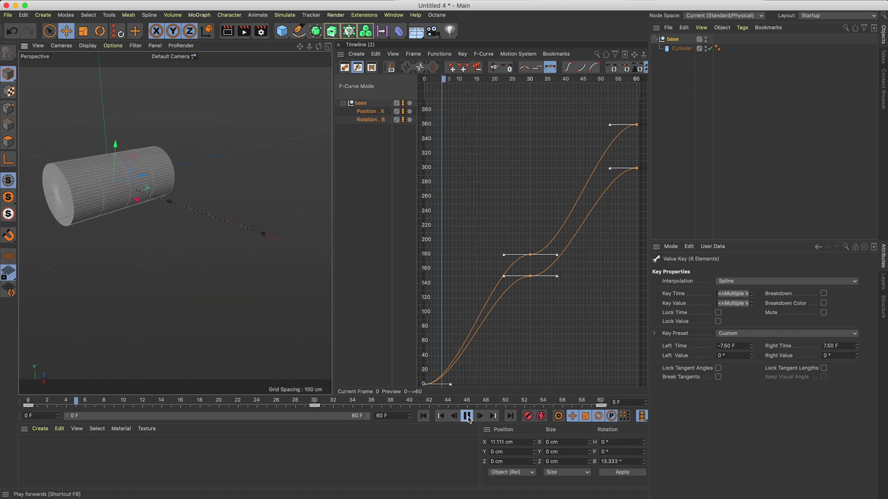
Step: Stop playback and return to frame 0
left_click(467, 416)
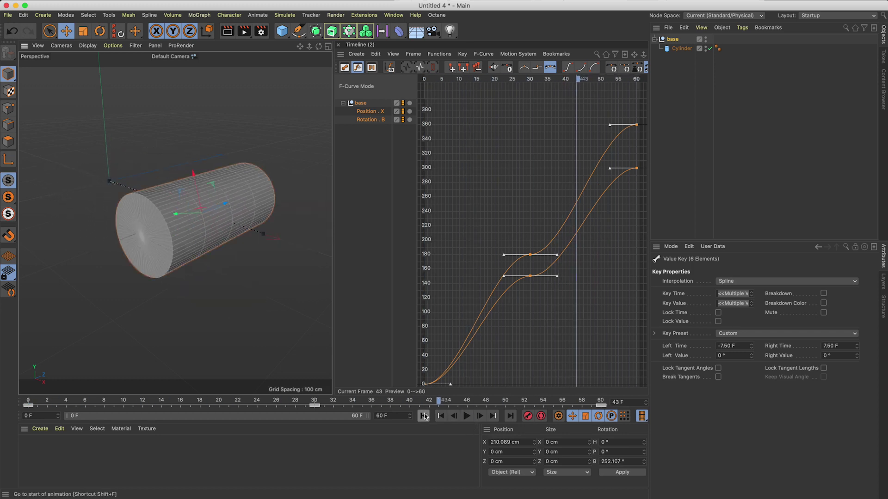
left_click(423, 415)
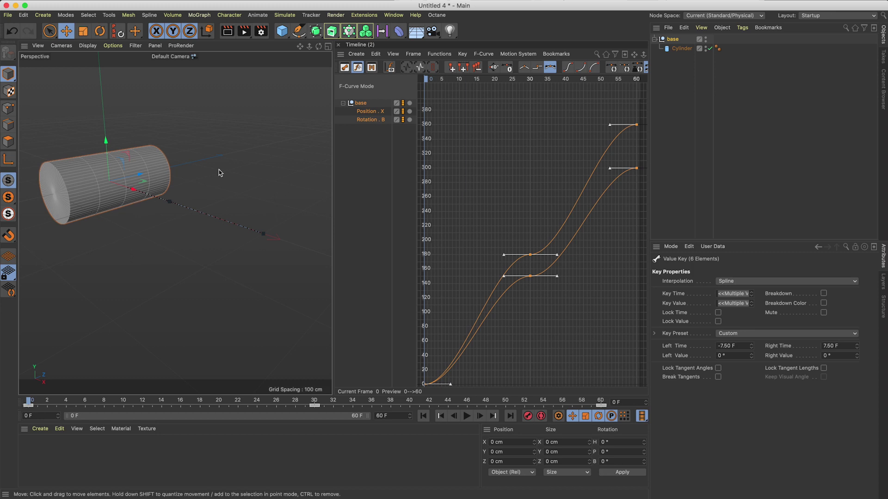
middle_click_drag(194, 217, 251, 238, "alt")
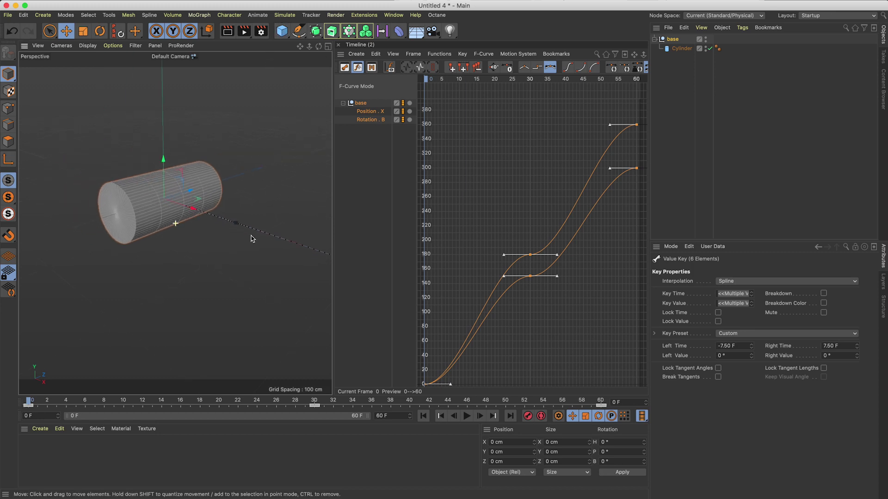
Step: Add a sphere with a 16 cm radius
left_click(283, 32)
left_click(472, 60)
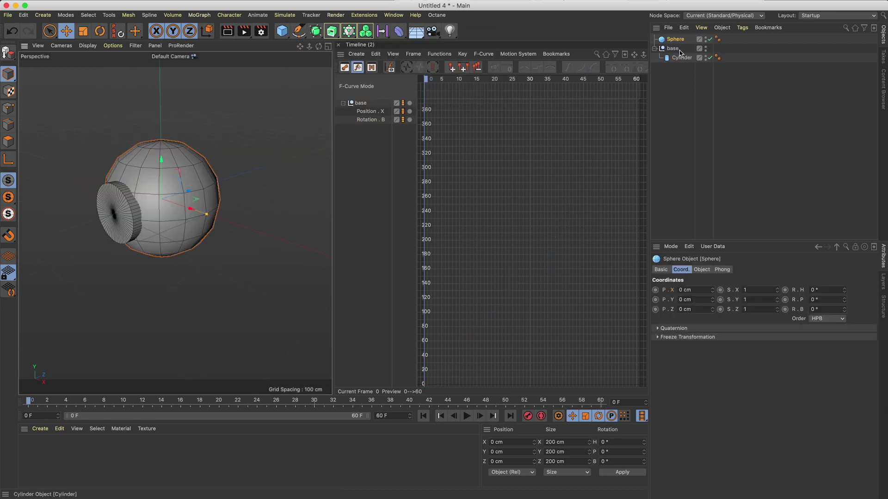
left_click(702, 270)
left_click(721, 289)
type("16")
key("Tab")
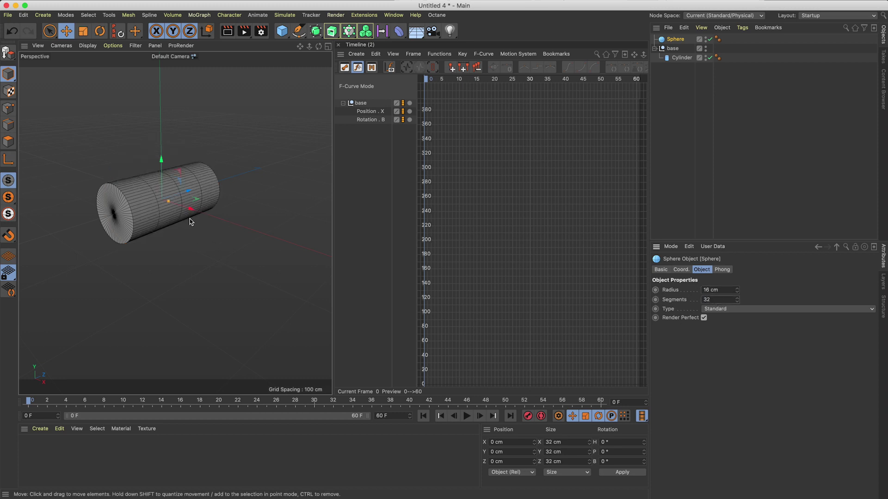
Step: Hide the base cylinder in the viewport and select the Sphere
left_click(706, 47)
left_click(688, 49)
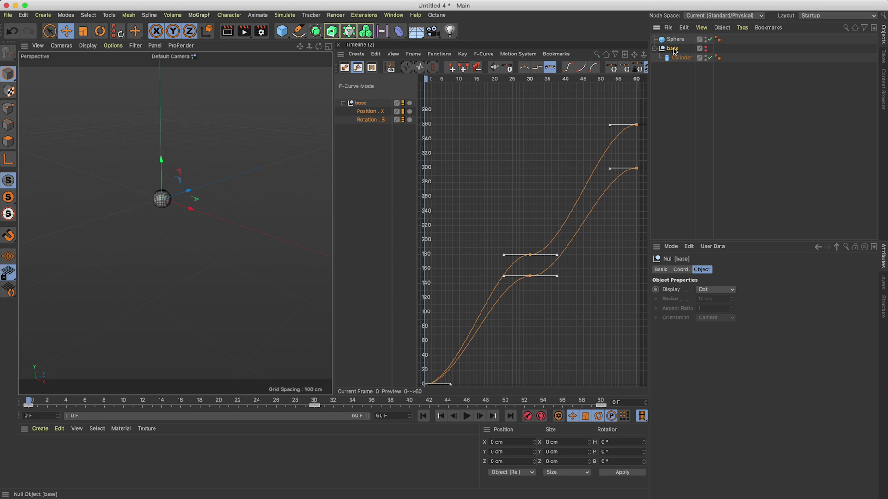
left_click(675, 40)
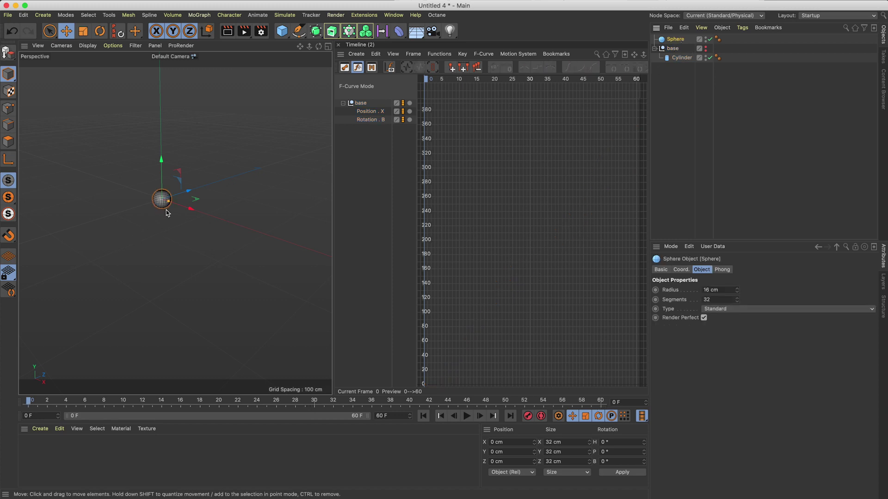
scroll(159, 205, "up", 8)
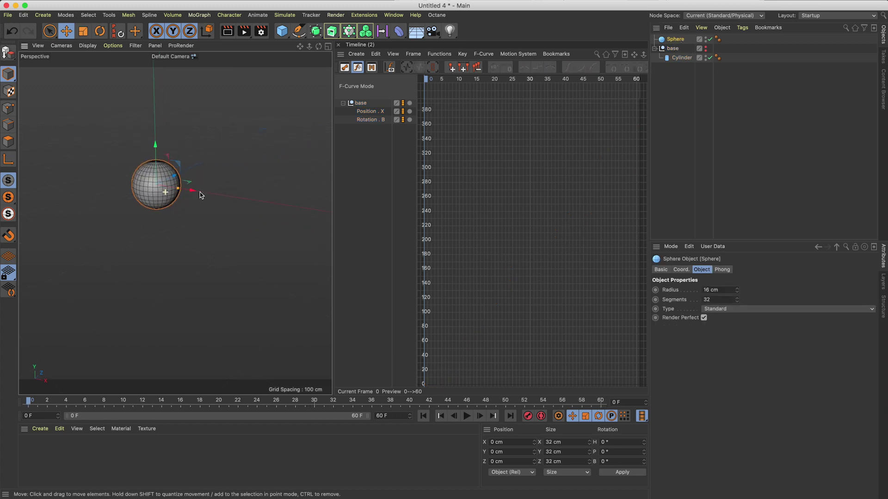
left_click_drag(174, 189, 181, 206, "alt")
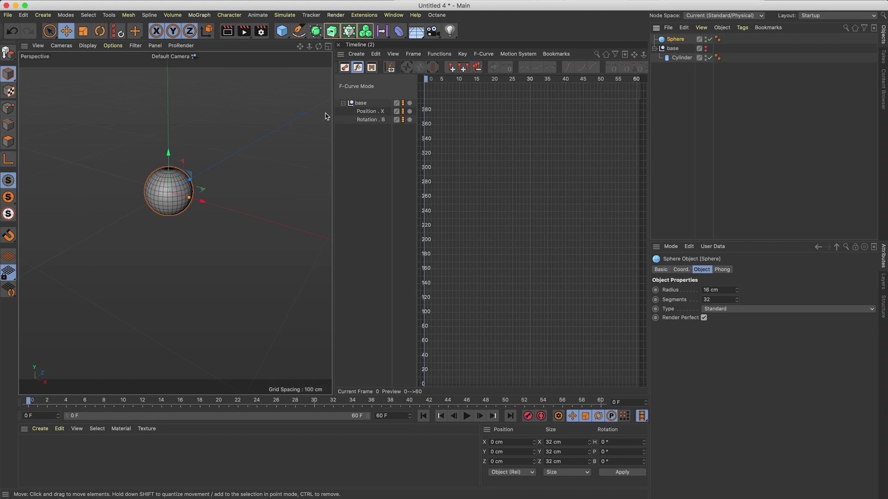
left_click(44, 15)
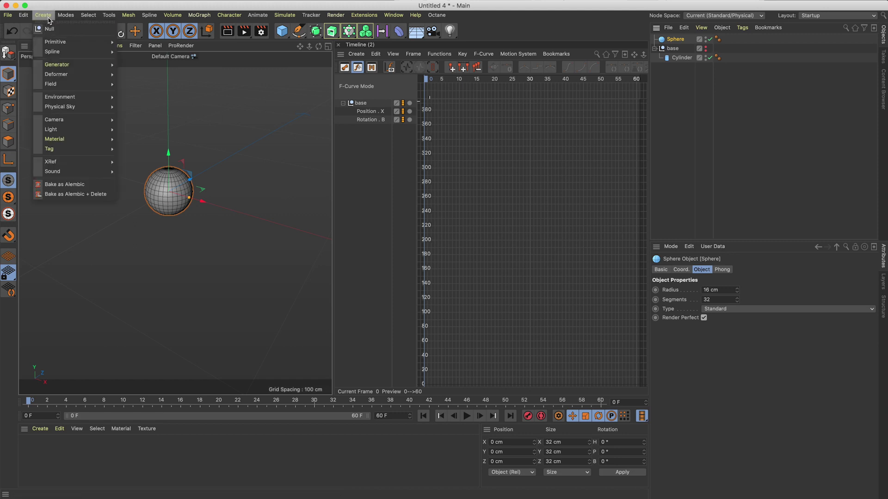
left_click(668, 31)
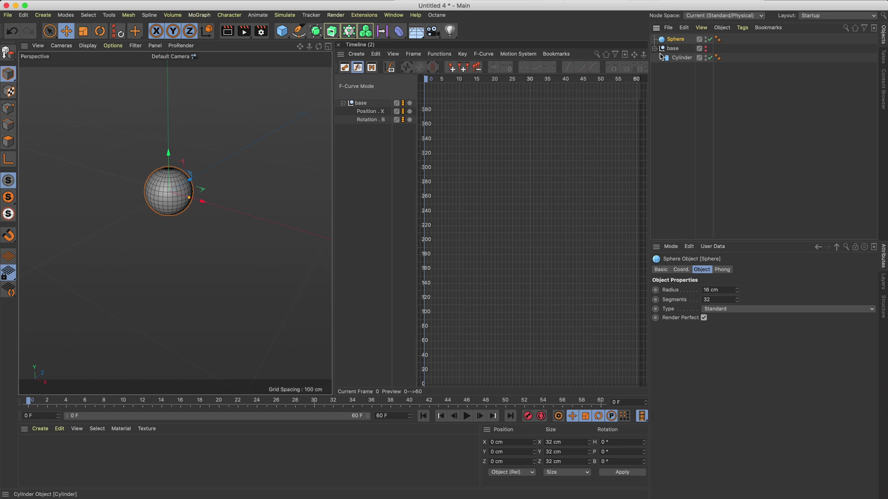
Step: Group the Sphere under a new null named 'eyeball'
key("alt+g")
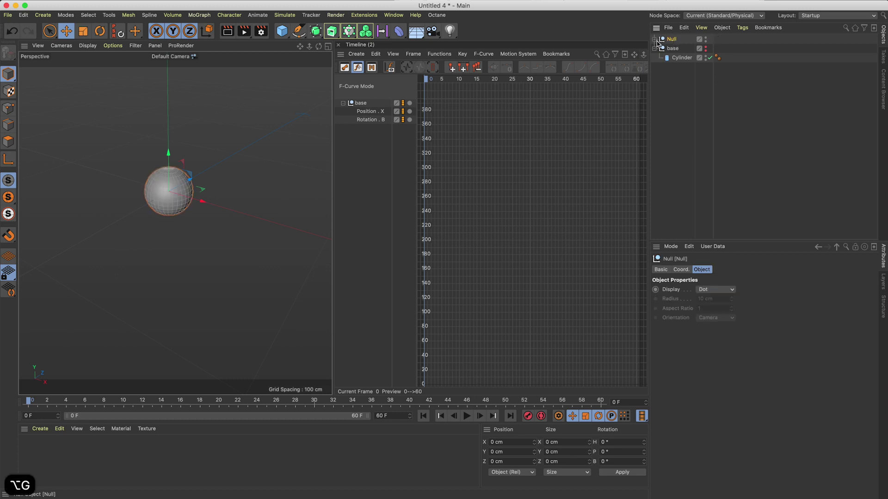
left_click(655, 39)
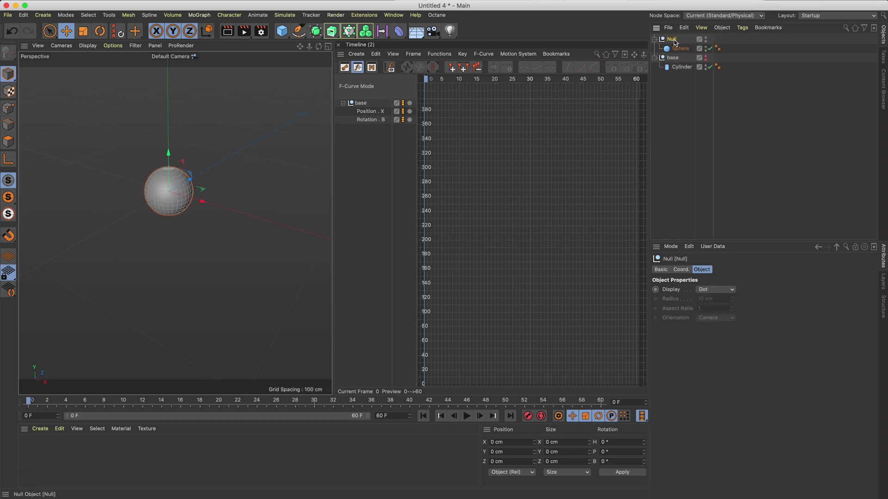
double_click(673, 40)
type("eyeba")
key("Return")
left_click(655, 39)
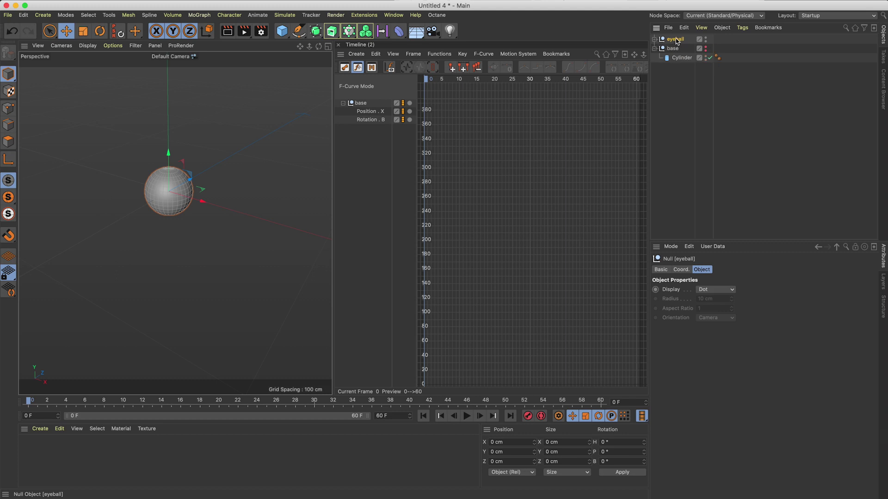
Step: Nest eyeball inside another null named 'eyecenter'
key("alt+g")
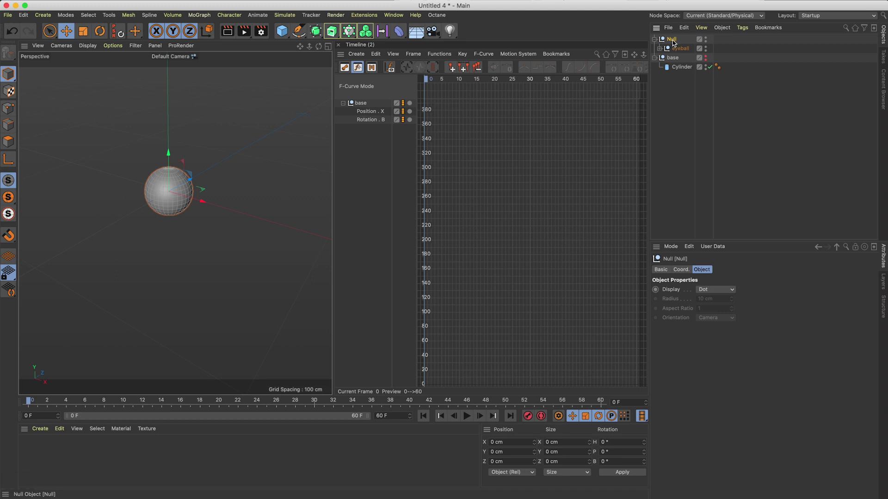
type("eye")
type("center")
key("Return")
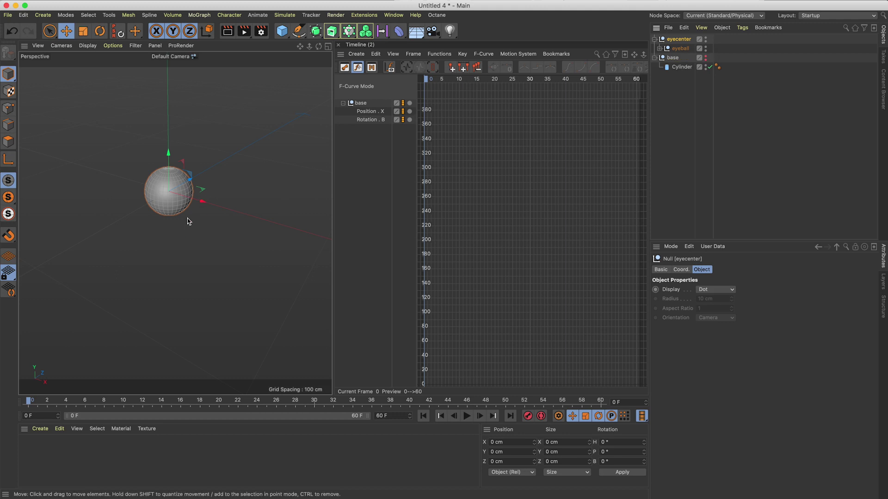
Step: Switch to the four-view layout and maximise the Front view
middle_click_drag(195, 209, 210, 236, "alt")
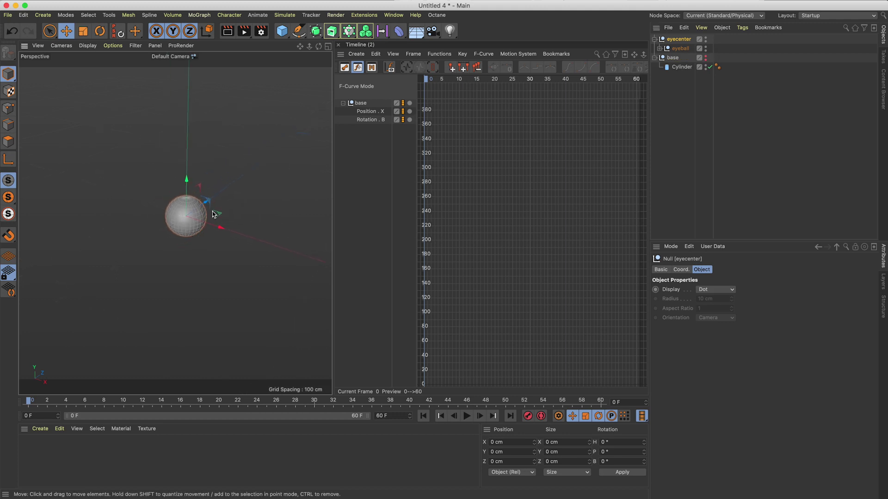
left_click(327, 47)
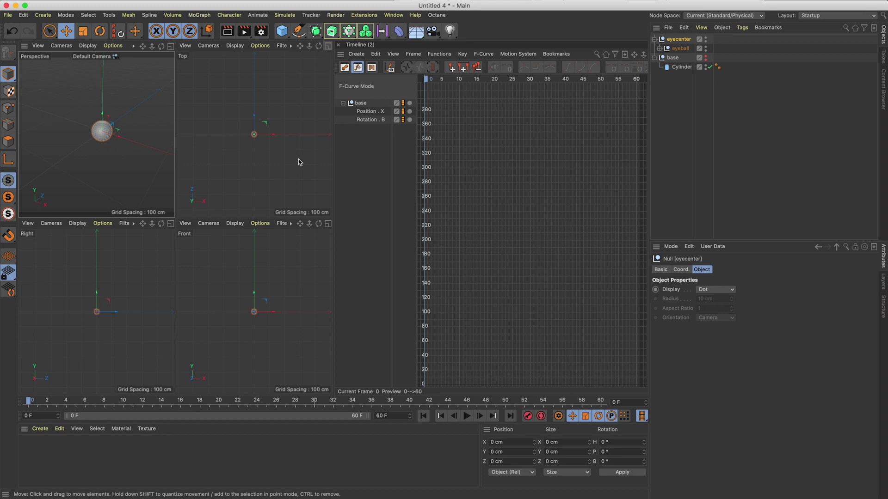
left_click(327, 231)
left_click(328, 223)
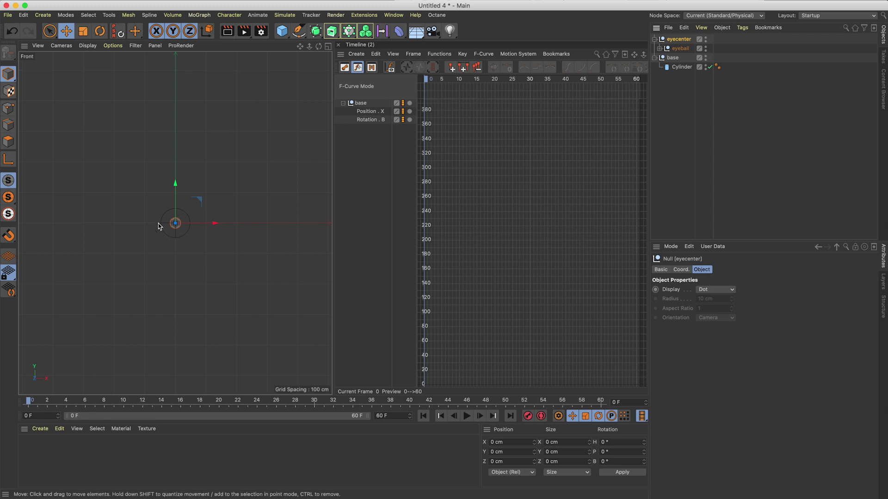
scroll(174, 232, "up", 3)
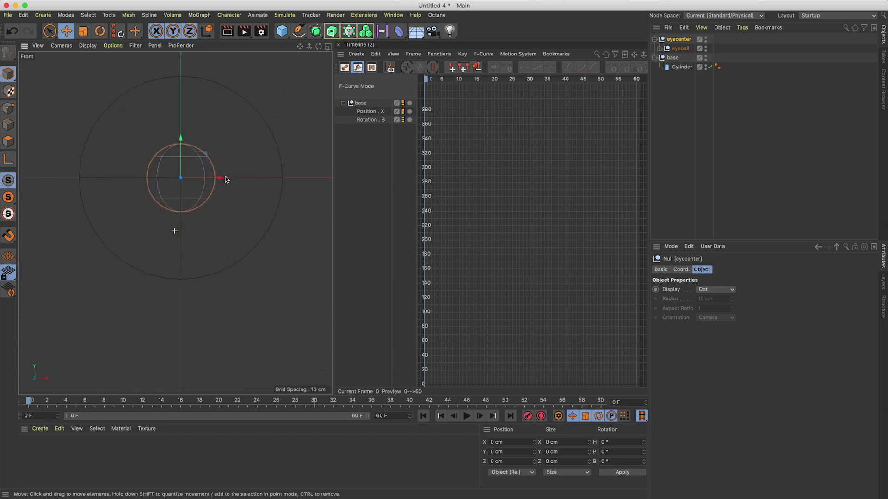
scroll(235, 115, "up", 3)
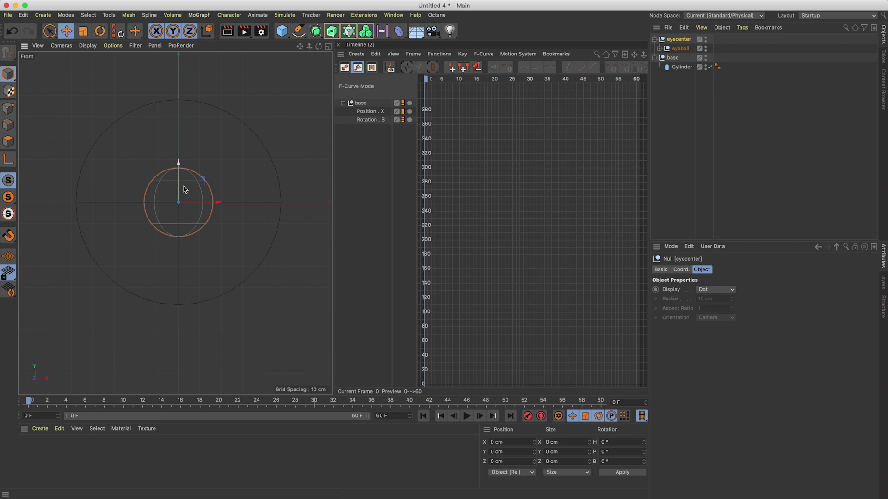
Step: Set the eyeball null's Y position to 48+16 = 64 cm, resting it on the cylinder
left_click(683, 51)
left_click_drag(180, 188, 180, 67)
middle_click_drag(206, 168, 209, 215, "alt")
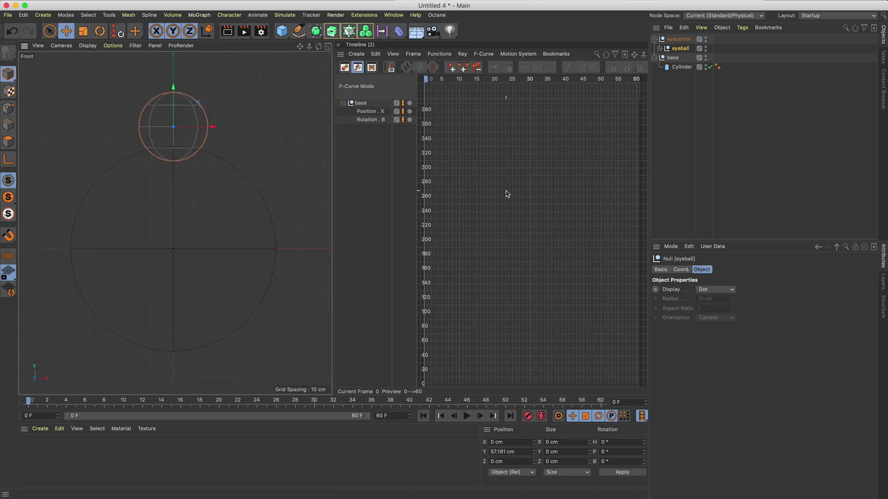
key("super+z")
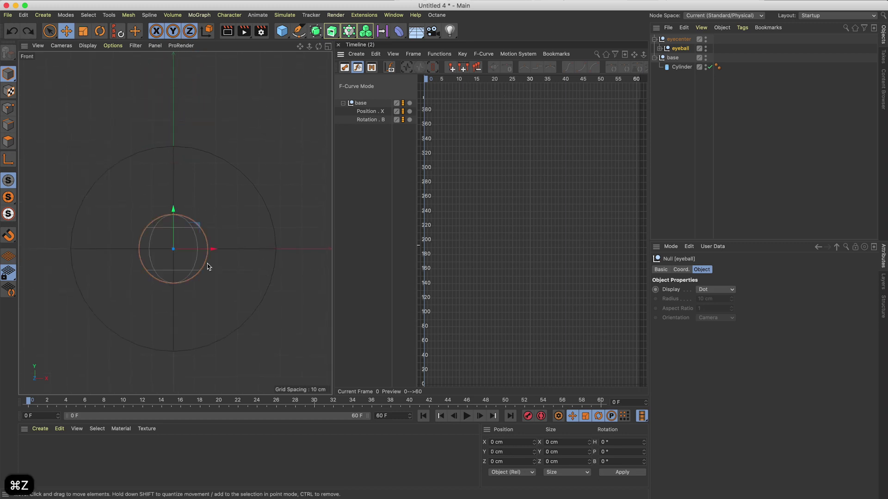
left_click(684, 272)
left_click(693, 300)
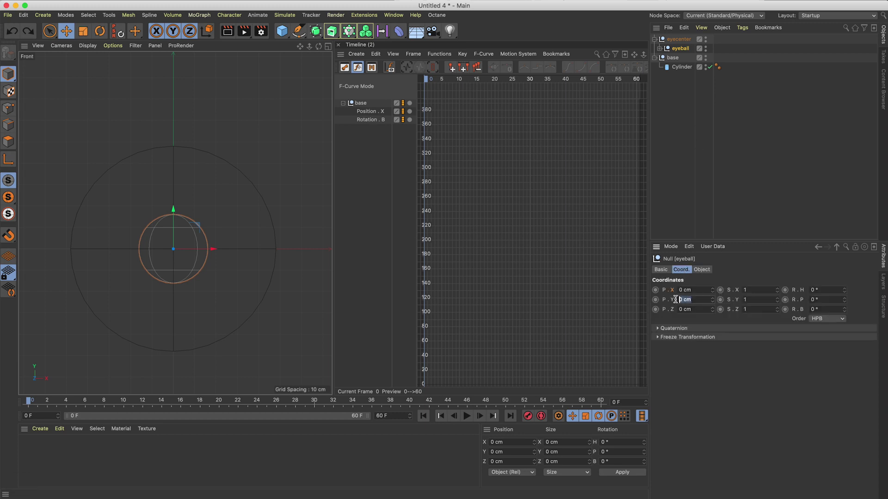
type("48+16")
key("Return")
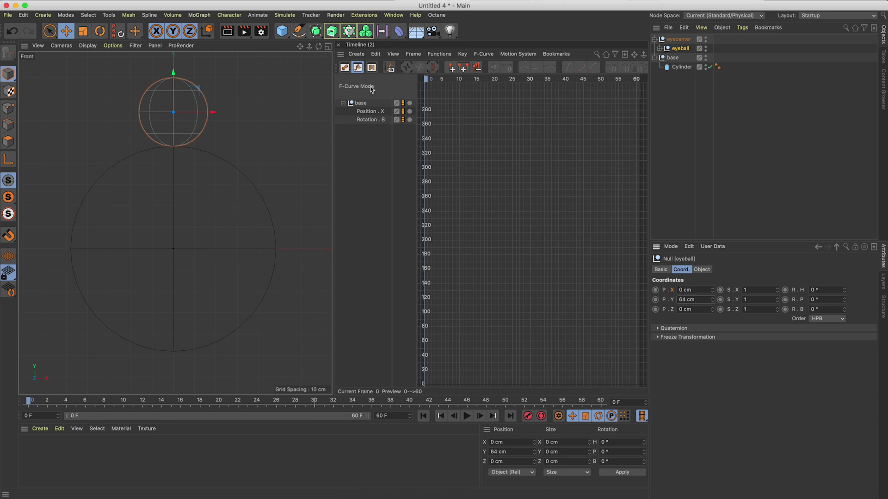
Step: Parent the eyecenter null under the base null, beside the Cylinder
left_click(328, 48)
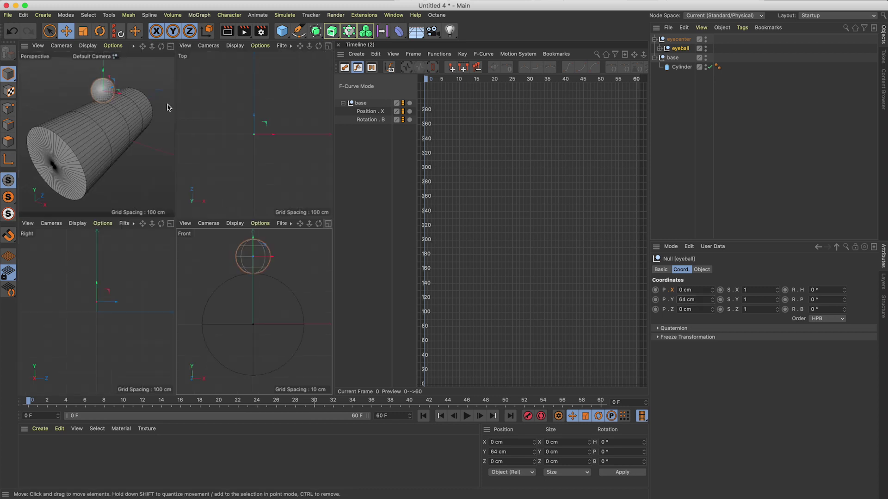
left_click(171, 46)
scroll(194, 202, "down", 3)
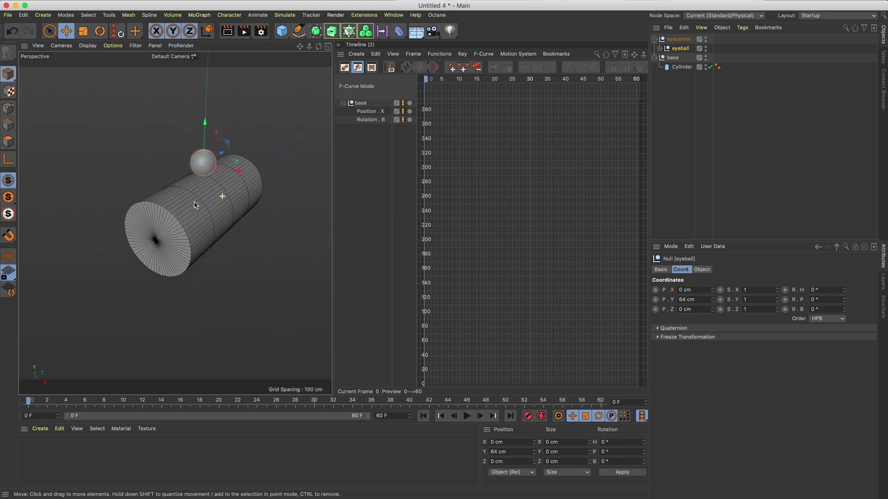
mouse_move(194, 203)
left_mouse_down("alt")
mouse_move(206, 203)
mouse_move(168, 171)
mouse_move(199, 173)
mouse_move(223, 197)
mouse_move(181, 211)
mouse_move(190, 212)
left_mouse_up("alt")
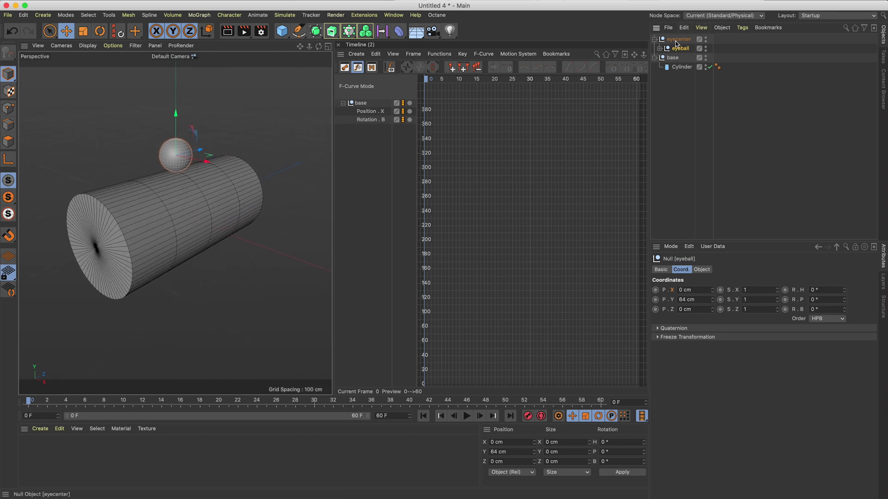
left_click_drag(677, 39, 675, 60)
Step: Play the animation to check the roll, rewind to frame 0, and select eyecenter
left_click(673, 38)
left_click(466, 416)
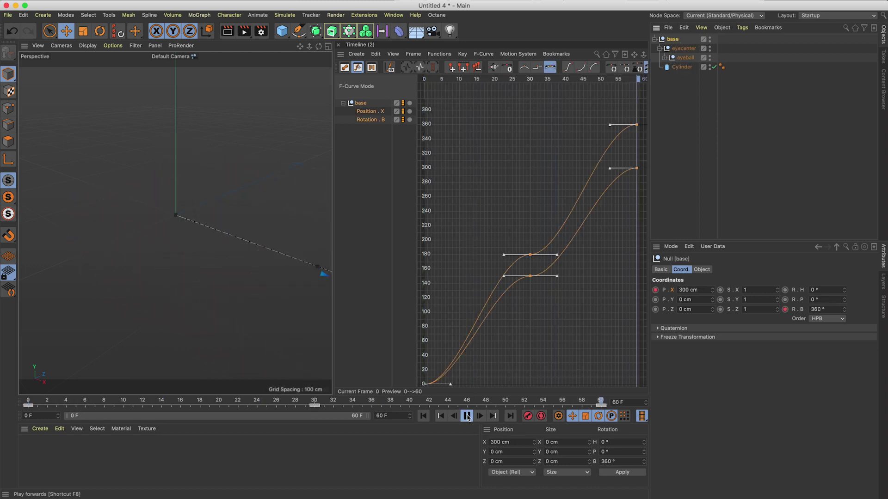
left_click(466, 417)
left_click(423, 416)
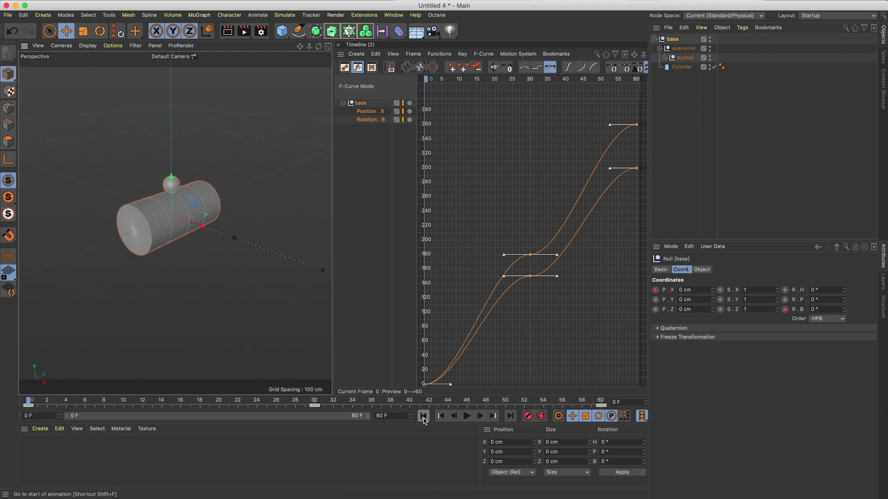
left_click(685, 49)
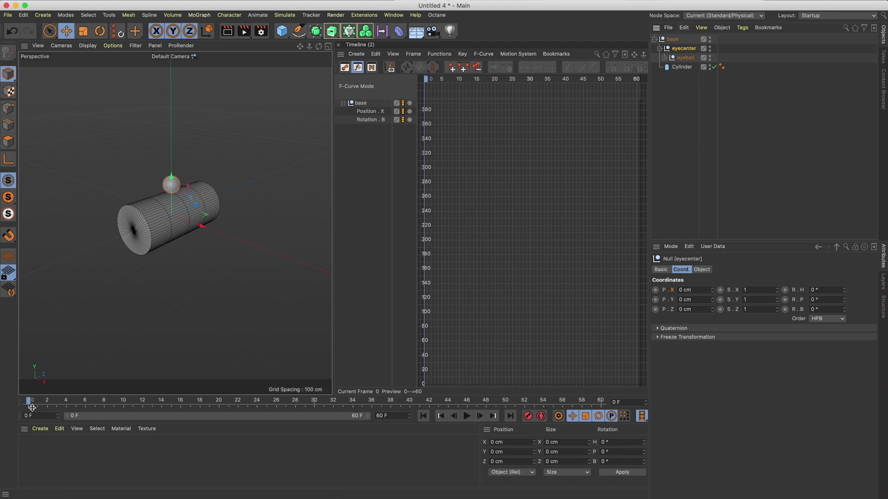
Step: Key eyecenter's bank rotation at 0° on frame 0 and -180° on frame 30
left_click_drag(843, 310, 842, 301)
key("super+z")
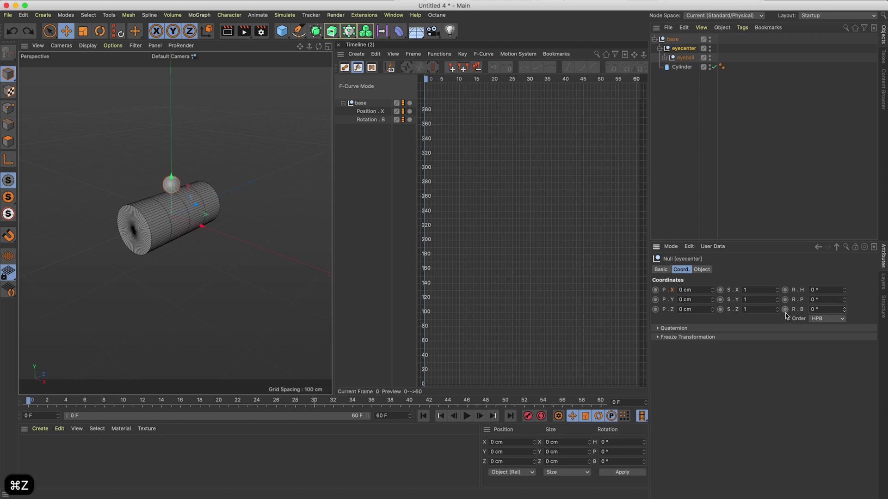
left_click(785, 309)
left_click(314, 403)
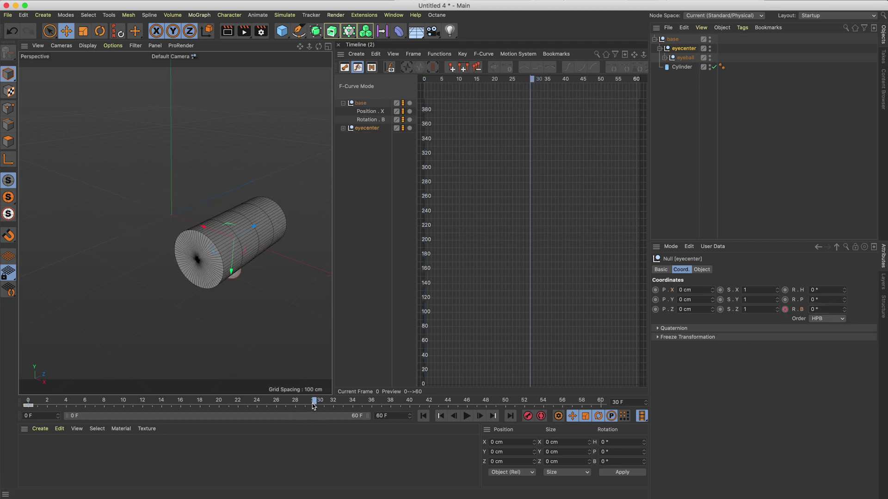
left_click_drag(846, 313, 846, 323)
type("-180")
key("Return")
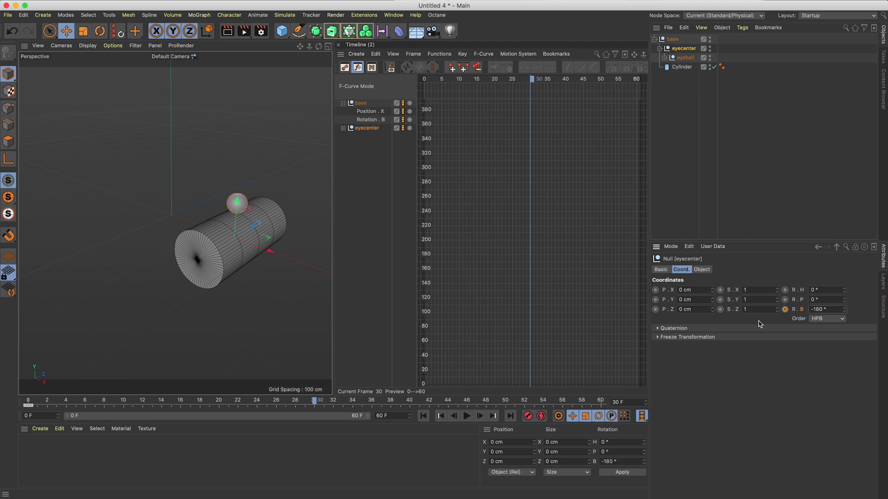
Step: Set bank rotation to -360° at frame 60, then select all tracks and play from frame 0
left_click_drag(329, 401, 648, 417)
left_click(820, 308)
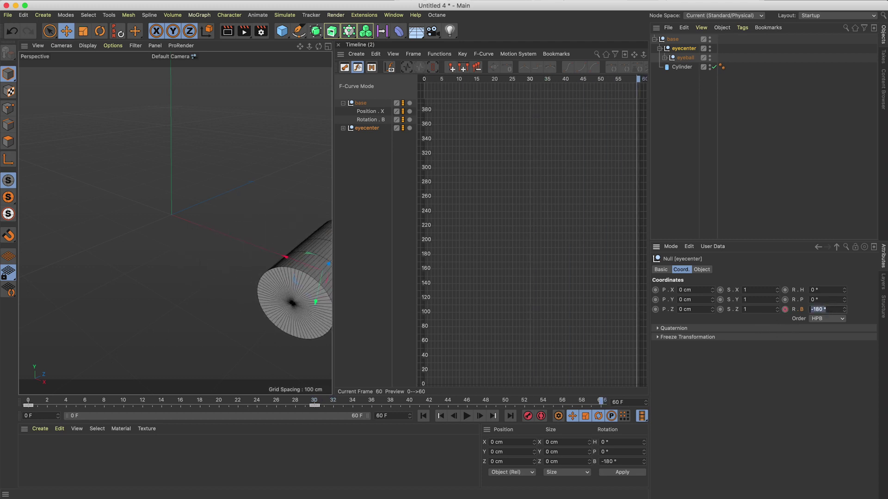
type("-360")
key("Return")
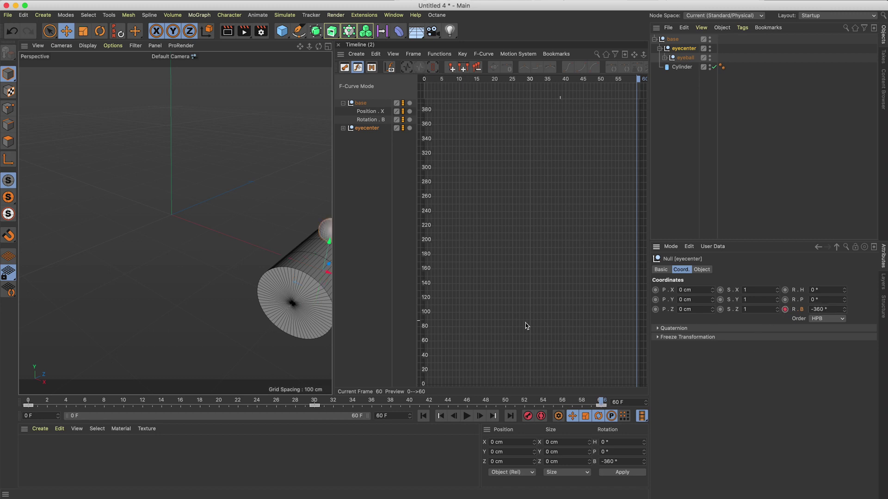
left_click(423, 415)
left_click_drag(367, 157, 354, 97)
left_click(466, 416)
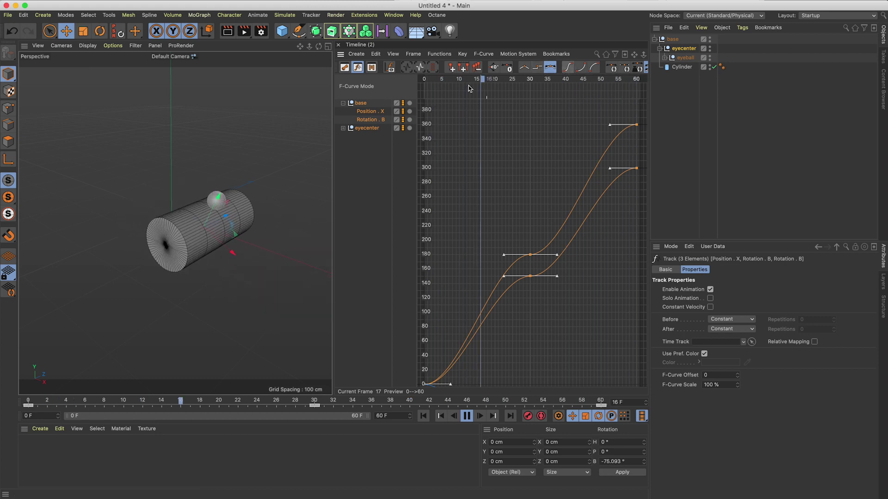
Step: Give all of eyecenter's keys Zero Angle tangents, then stop playback at frame 0
left_click(409, 66)
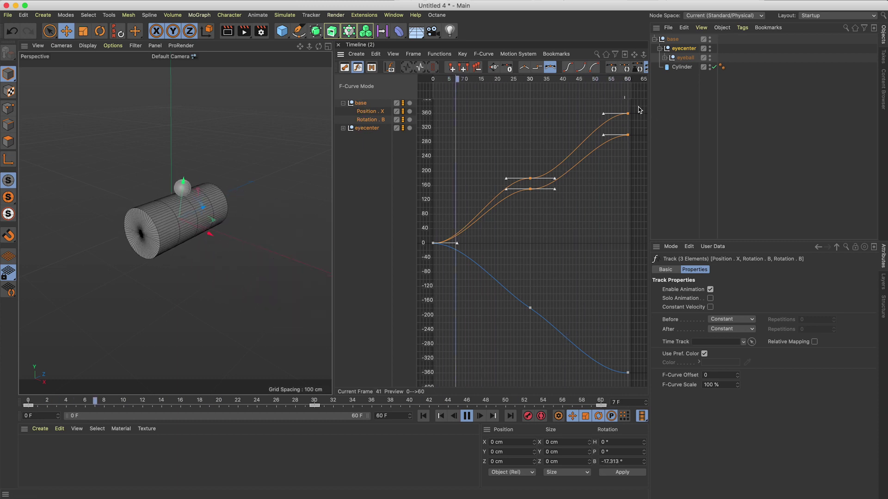
left_click_drag(640, 101, 415, 394)
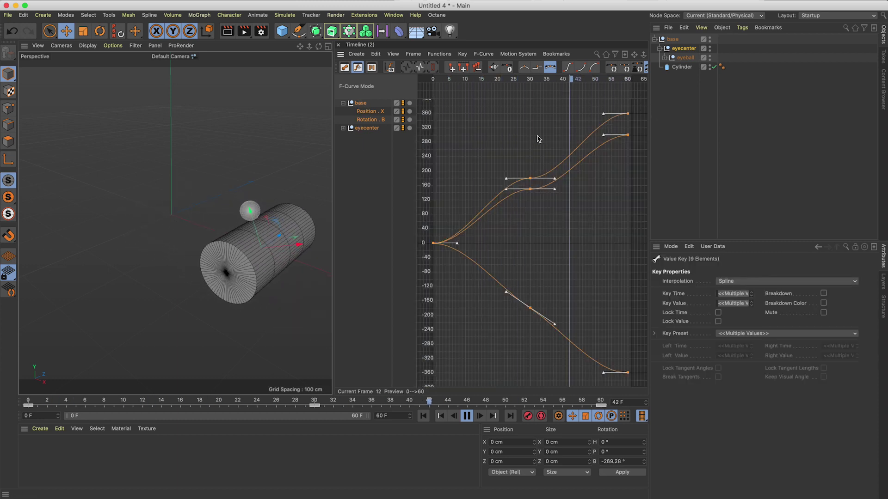
left_click(567, 67)
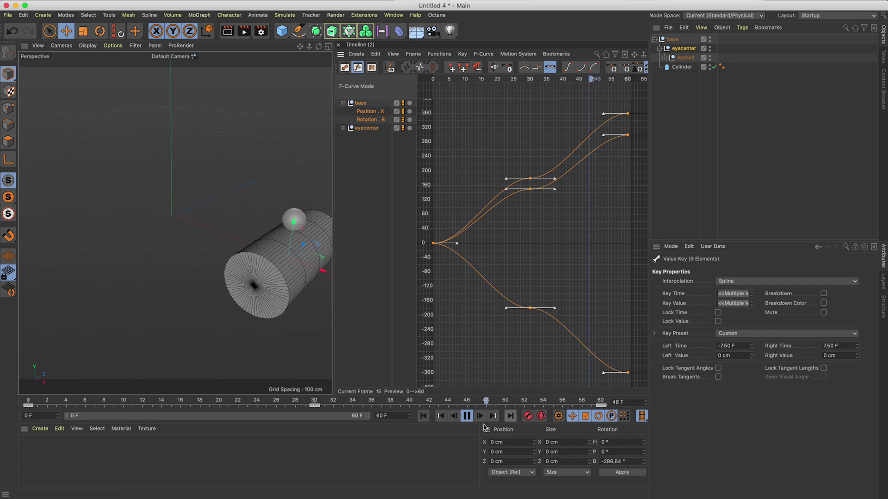
left_click(466, 416)
left_click(423, 416)
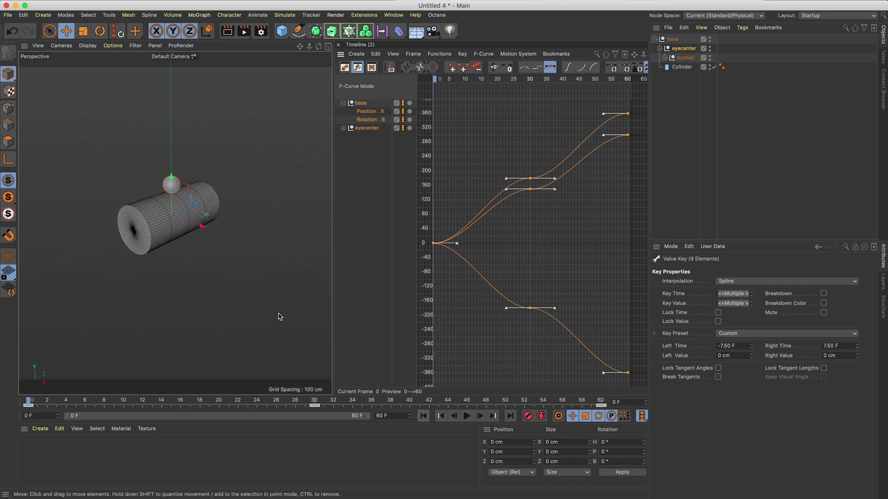
left_click(180, 192)
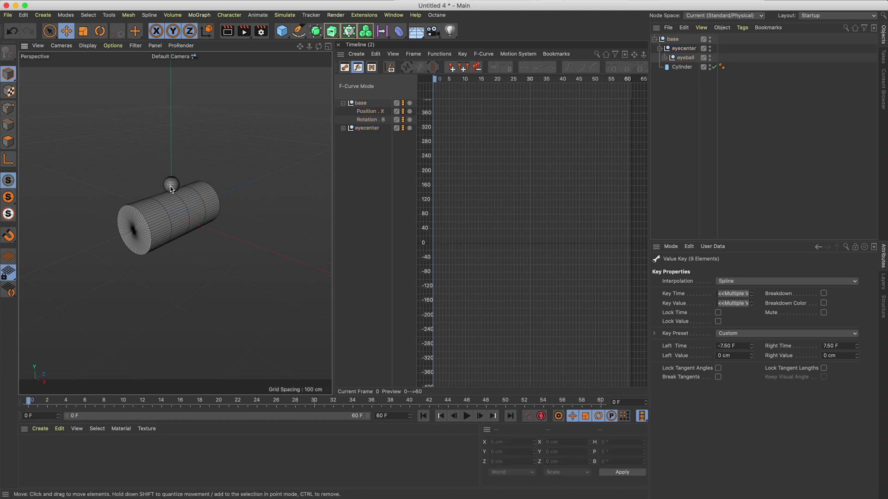
Step: Expand the eyeball null to show its Sphere and key its bank rotation at 0° on frame 0
left_click(102, 36)
mouse_move(191, 172)
left_mouse_down()
mouse_move(125, 133)
mouse_move(160, 182)
mouse_move(185, 170)
mouse_move(178, 185)
left_mouse_up()
key("super+z")
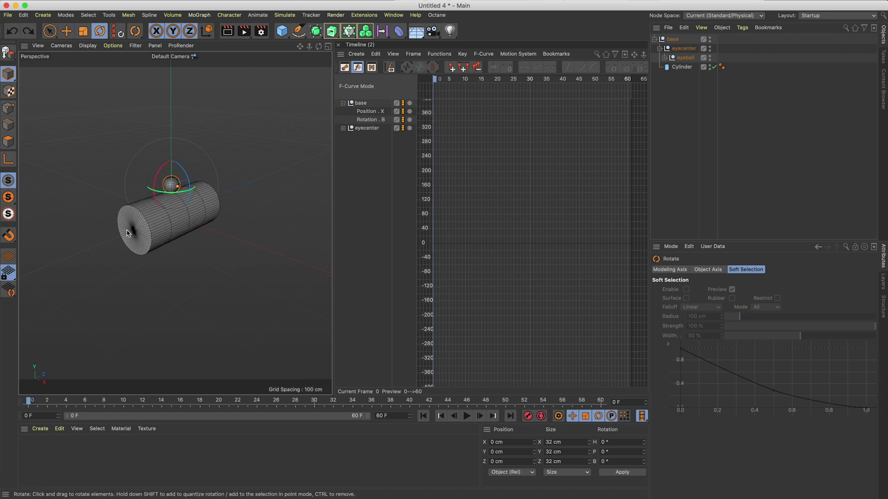
left_click(684, 57)
left_click(664, 58)
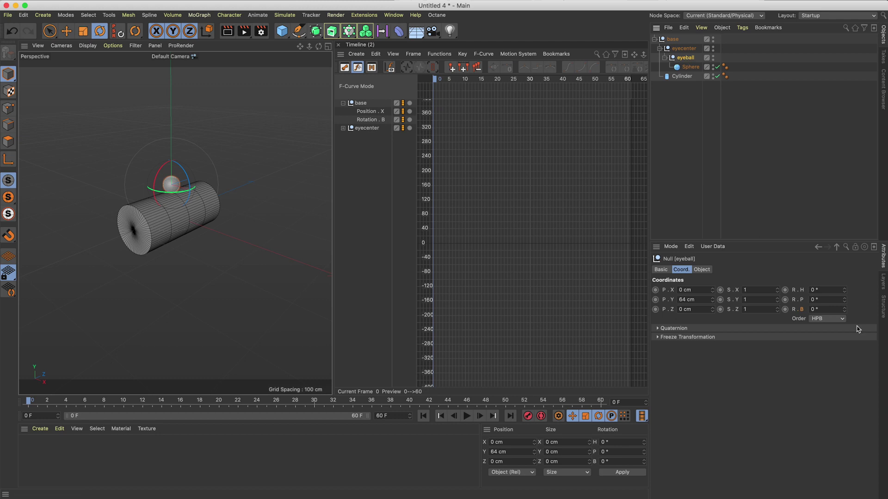
key("super+z")
left_click(785, 310)
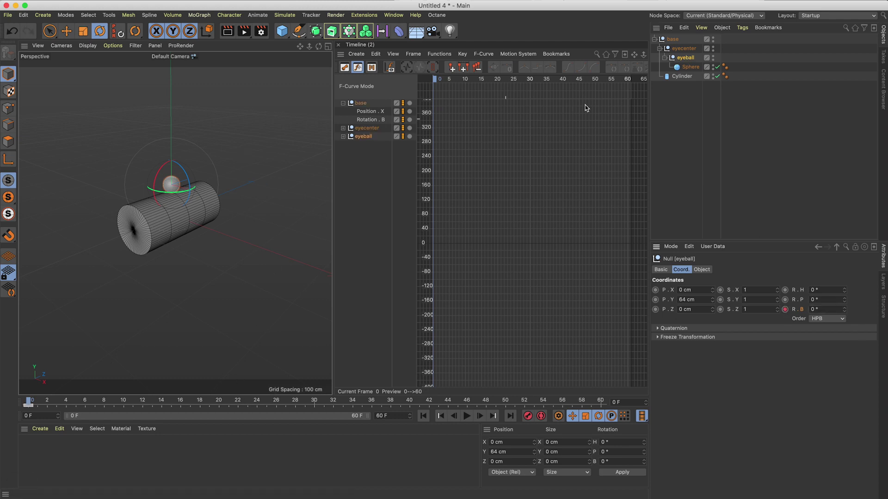
Step: In the piday.org calculator, change radius 48 to 16 cm for a 100.531 cm circumference, then close it
key("super+Tab")
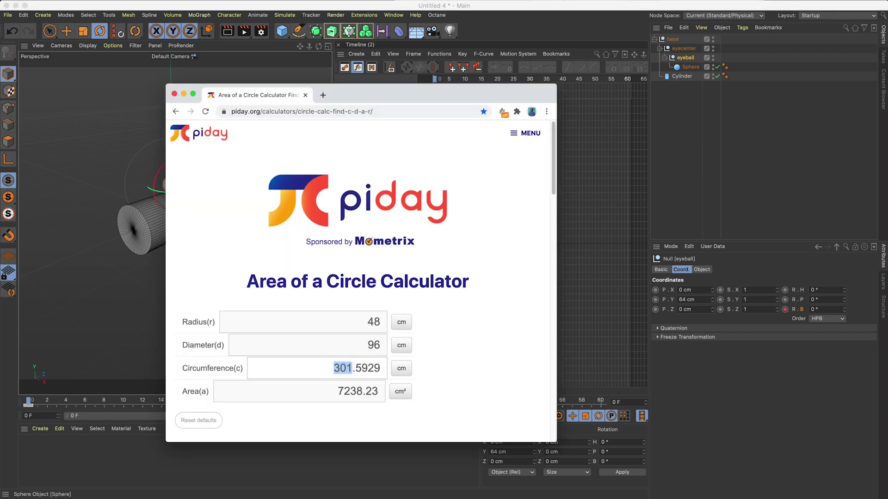
double_click(368, 322)
left_click_drag(330, 369, 350, 377)
double_click(373, 330)
type("16")
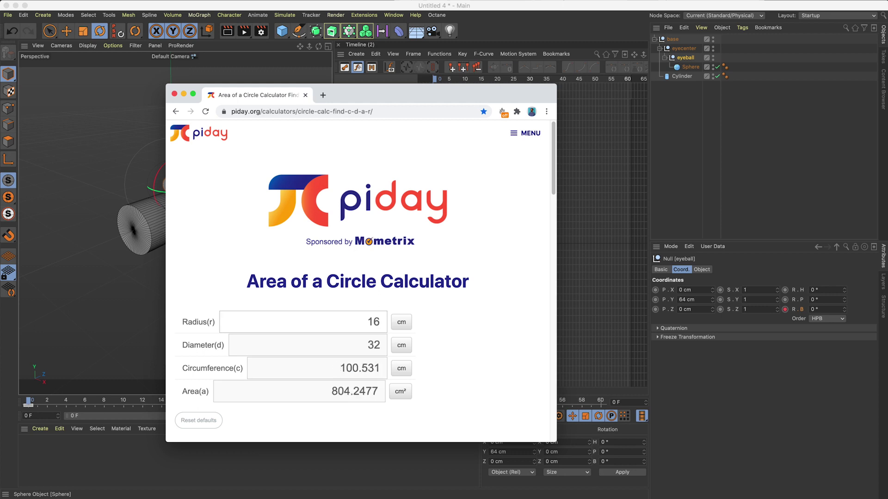
left_click_drag(339, 376, 356, 371)
left_click(540, 31)
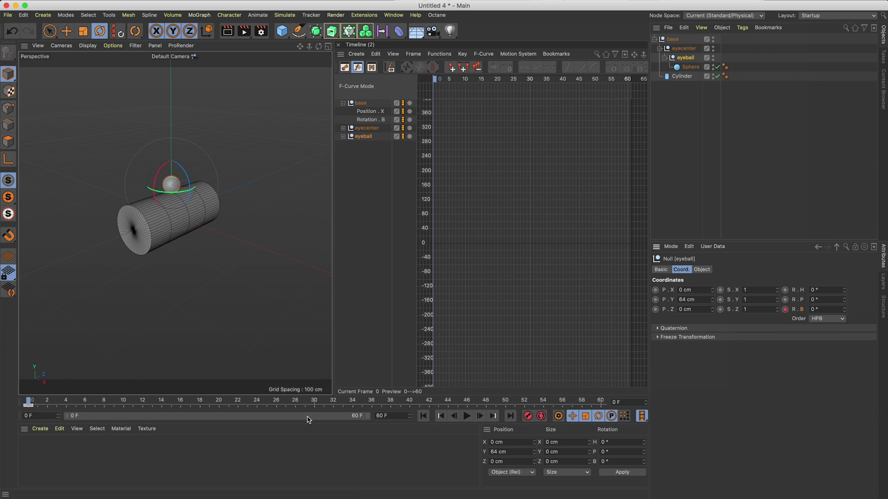
Step: Key the eyeball's bank rotation at -540° (entered as -360-180) on frame 30
left_click(316, 401)
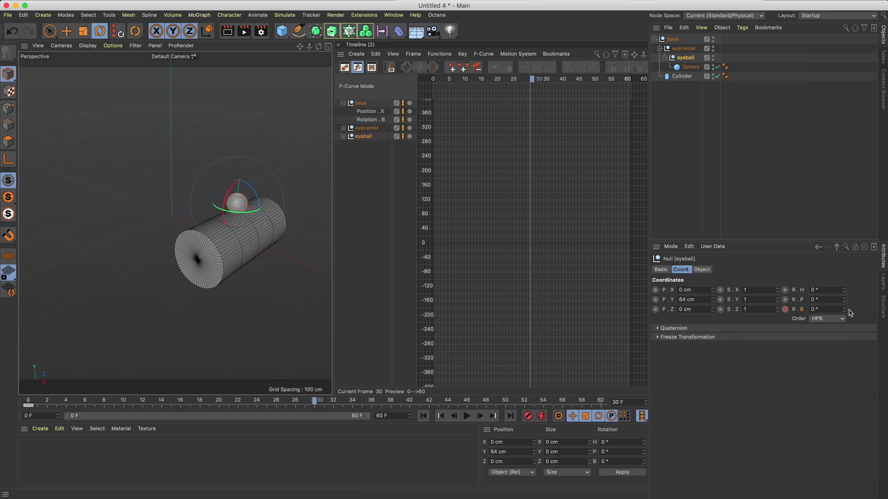
left_click_drag(844, 310, 820, 348)
left_click(830, 310)
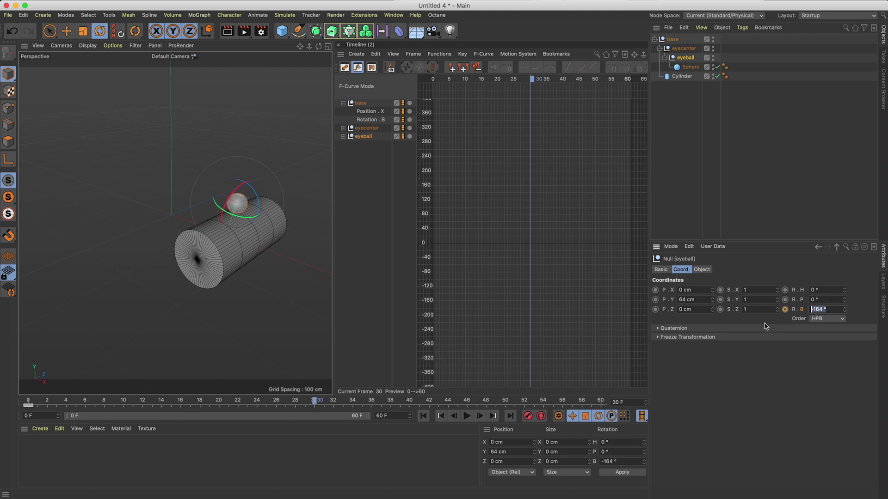
type("-360-180")
key("Return")
left_click(785, 309)
Step: Set the bank rotation to -1080° (-360*3) at frame 60 and select all four tracks
left_click_drag(448, 400, 621, 404)
left_click(834, 309)
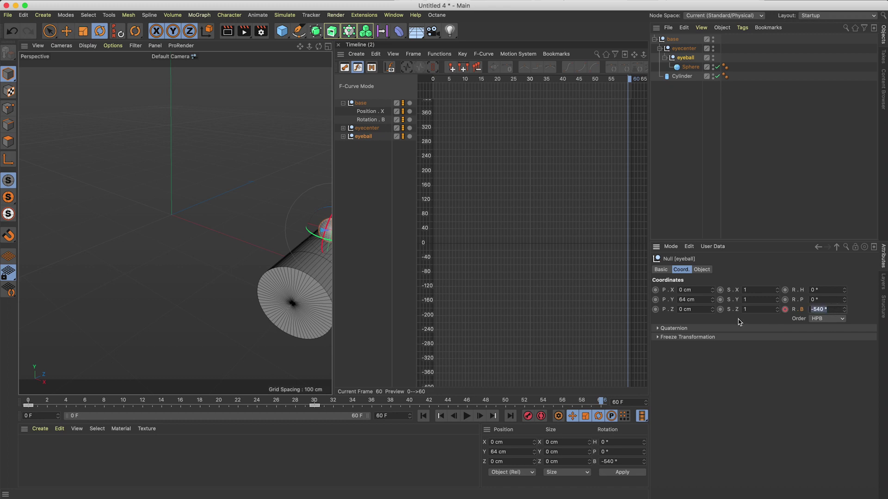
type("-360*3")
key("Return")
left_click_drag(370, 176, 353, 94)
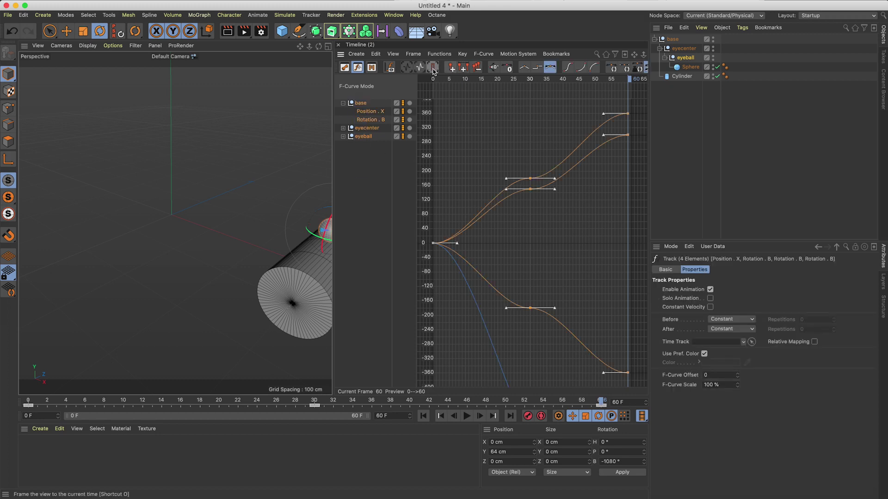
Step: Apply Zero Angle tangents to all eyeball keys, preview the loop, and rewind to frame 0
left_click(405, 67)
left_click_drag(640, 104, 434, 323)
left_click(567, 67)
left_click(423, 416)
left_click(466, 415)
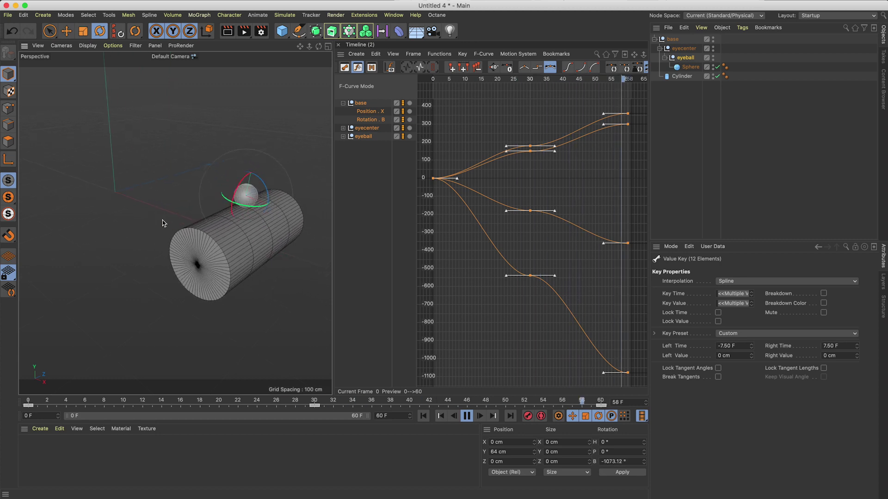
left_click(467, 415)
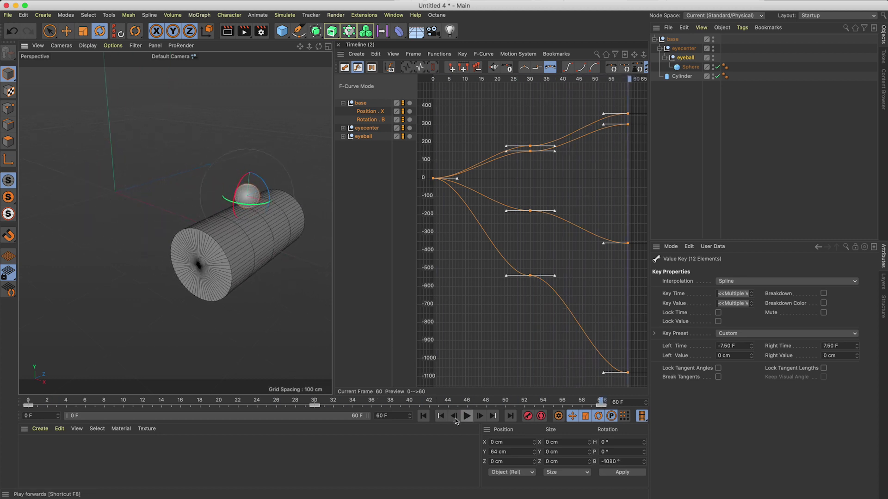
left_click(423, 416)
Step: Rotate the eyeball Sphere 90° around its bank axis, then deselect it
left_click(135, 229)
middle_click_drag(135, 229, 140, 197, "alt")
scroll(140, 197, "up", 5)
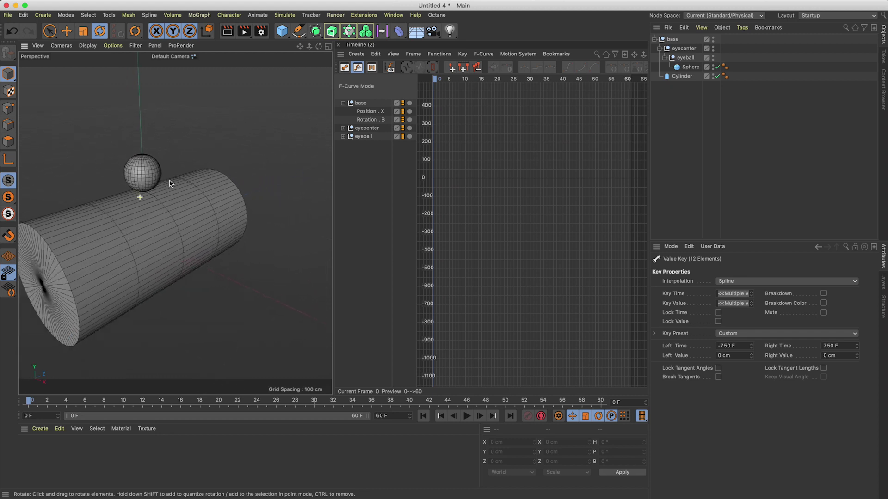
left_click(692, 68)
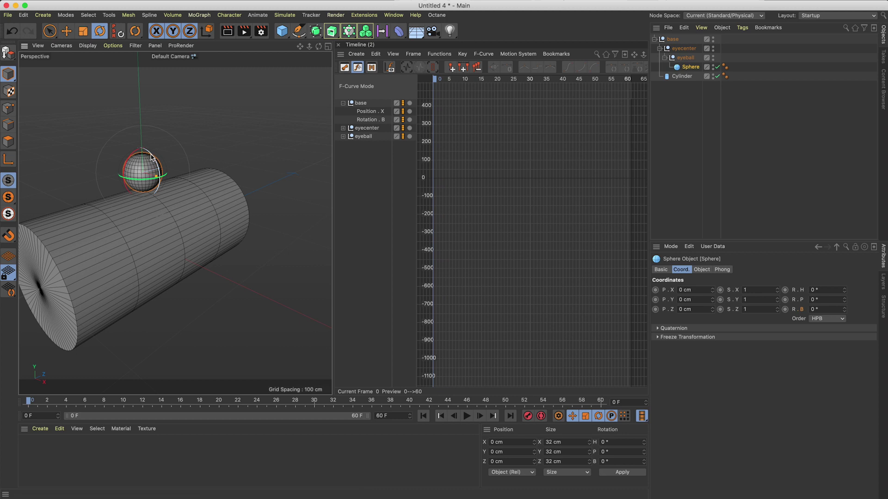
left_click_drag(152, 158, 162, 200)
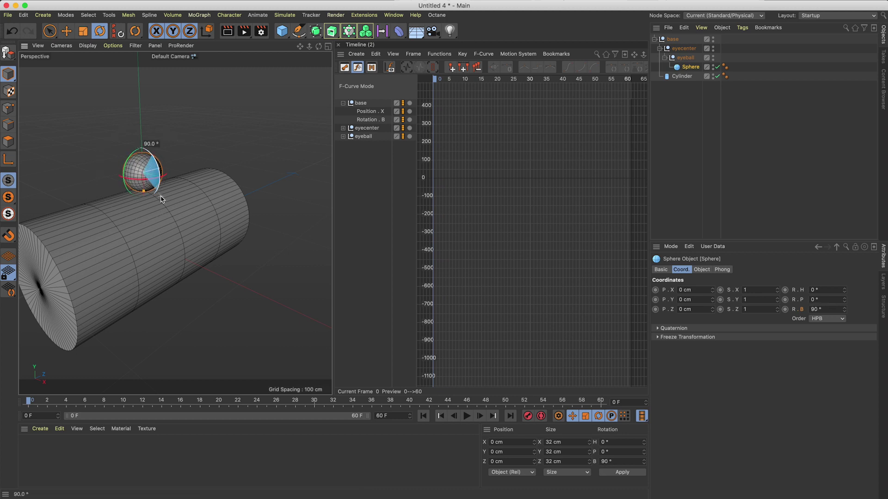
left_click(215, 110)
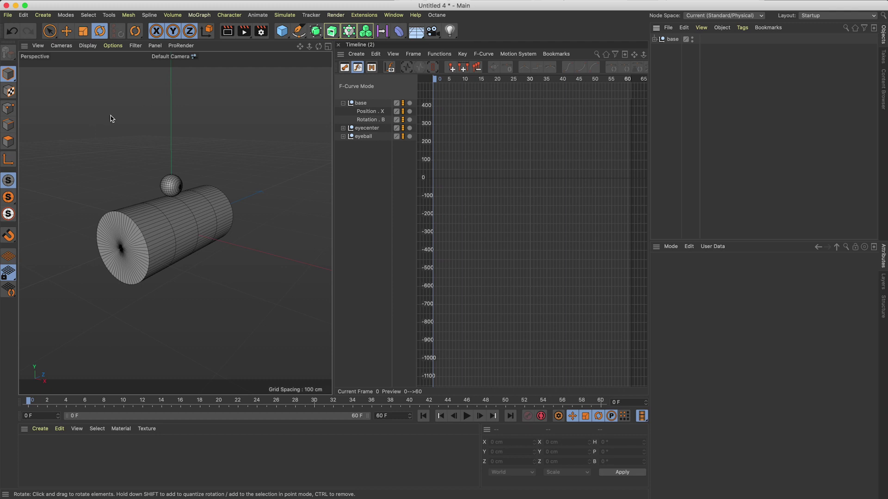
Step: Create a new null object and name it All
left_click(43, 15)
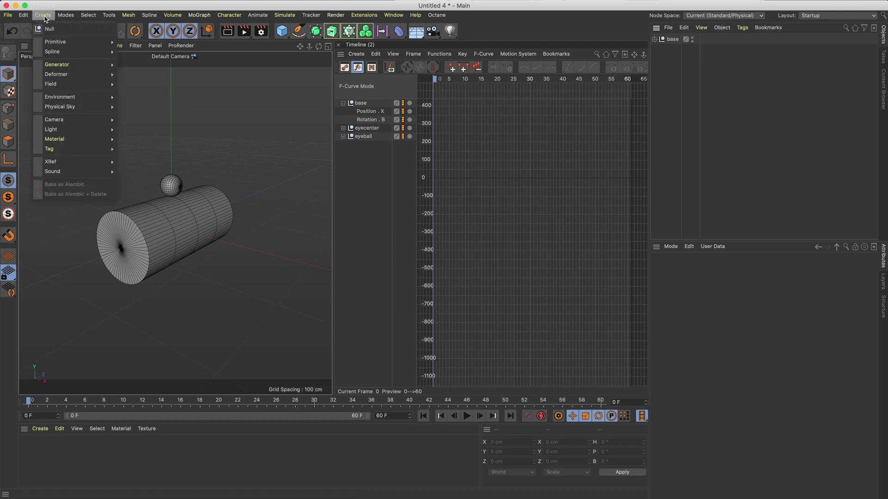
left_click(49, 29)
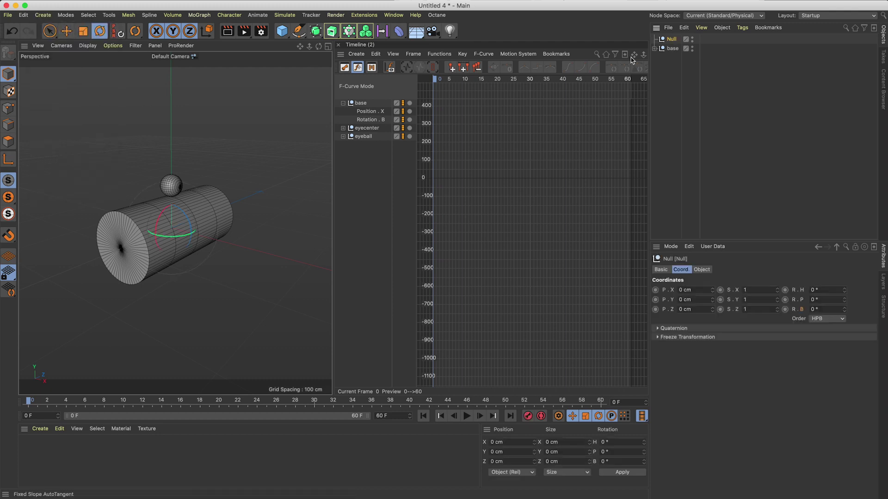
double_click(672, 40)
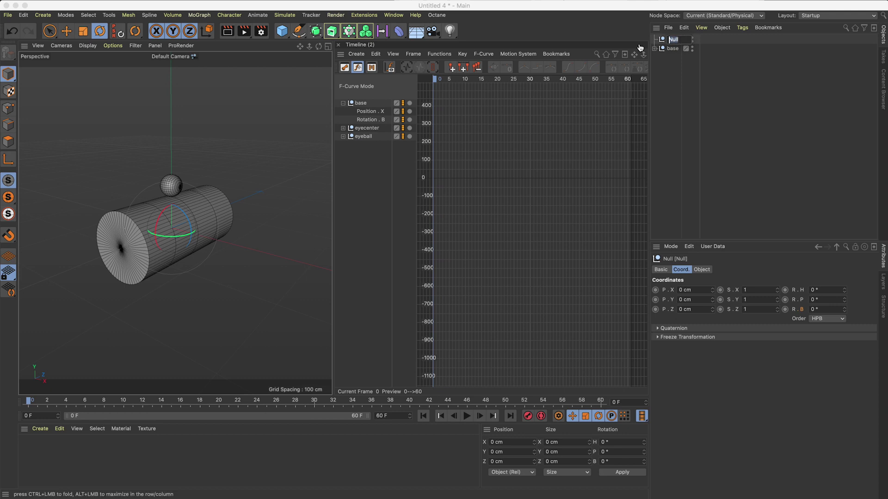
type("All")
key("Return")
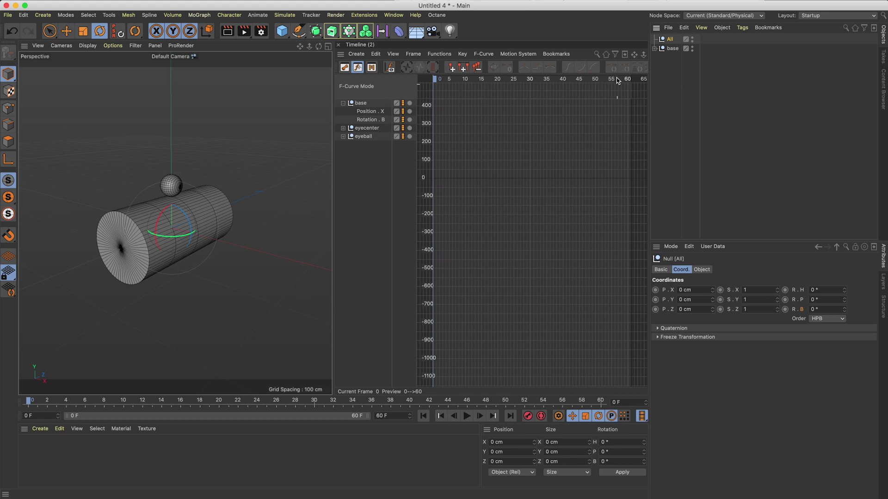
Step: Key All's Position X at 0 cm on frame 0 and -300 cm on frame 60
left_click(655, 289)
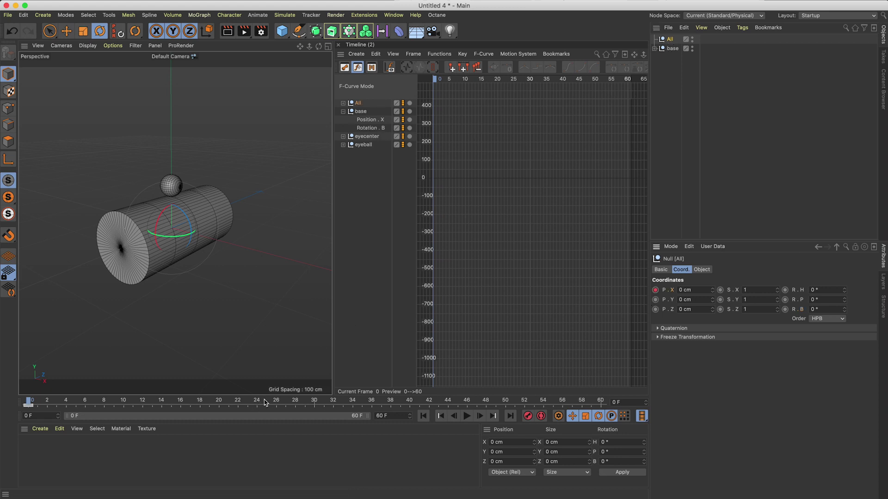
left_click_drag(266, 403, 601, 402)
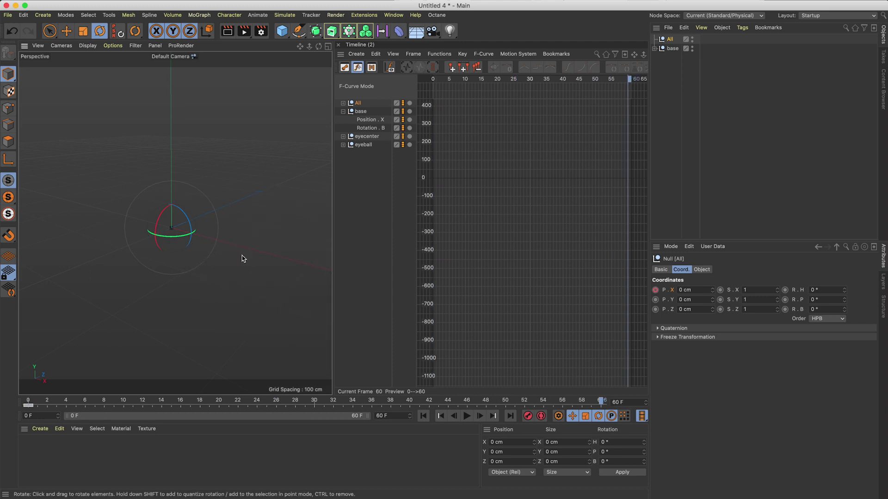
left_click_drag(711, 289, 697, 292)
left_click(703, 290)
type("-3")
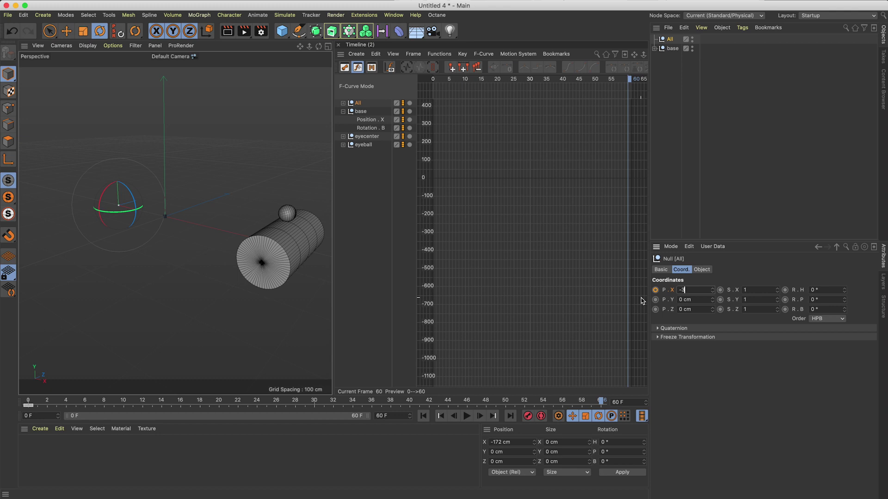
type("00")
key("Return")
left_click(655, 290)
Step: Make both of All's Position X keys linear, then return to frame 0
left_click(360, 106)
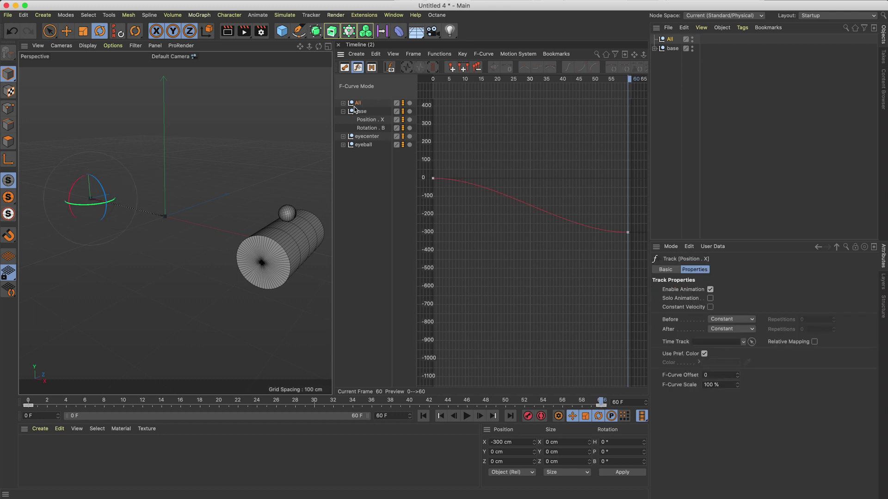
left_click(343, 103)
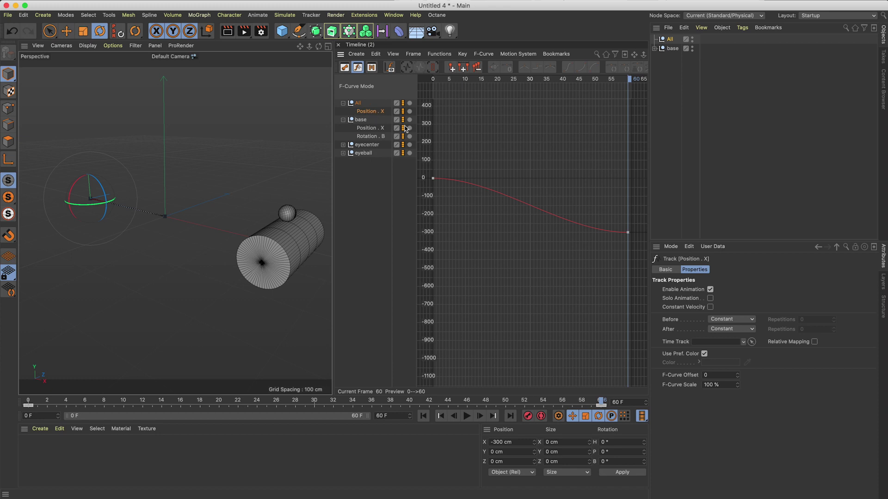
left_click_drag(635, 252, 415, 156)
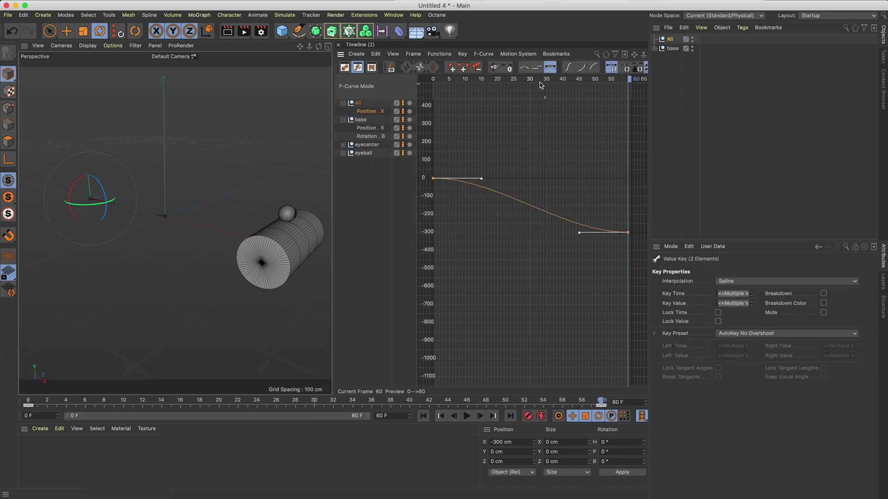
left_click(523, 68)
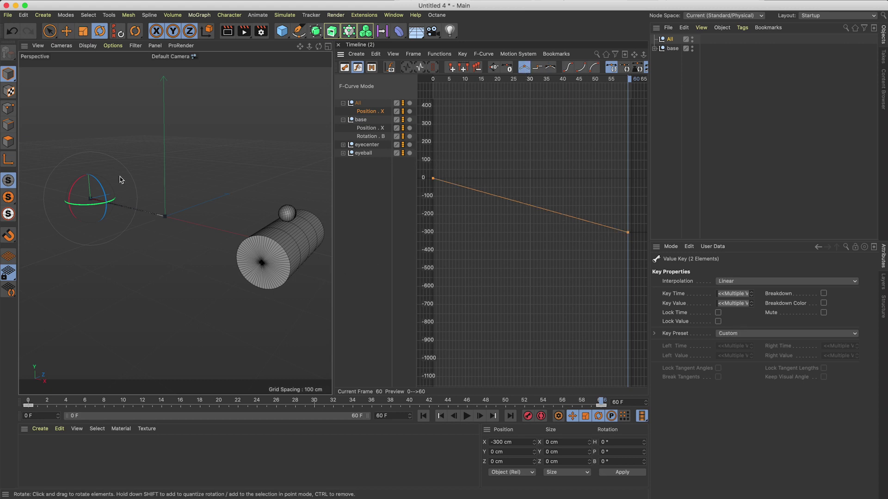
left_click(423, 419)
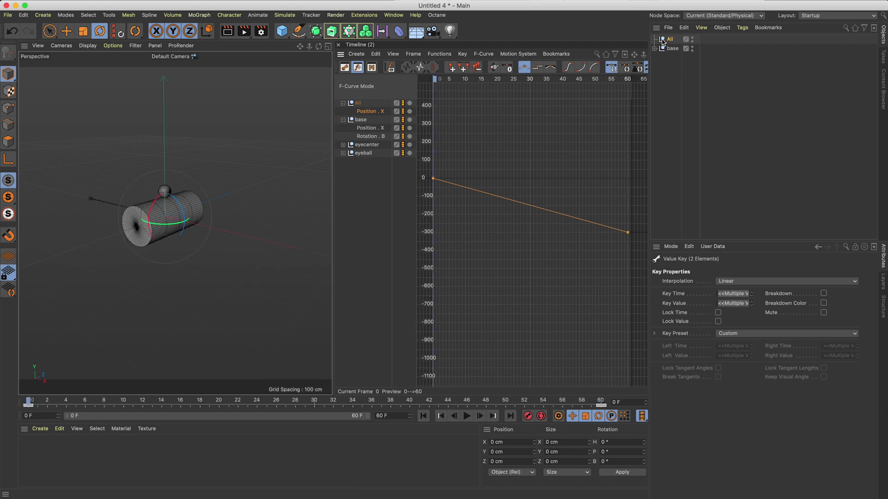
Step: With the base null selected, play the rolling animation, then stop and inspect frame 60 (X 300 cm, bank 360°)
left_click(673, 49)
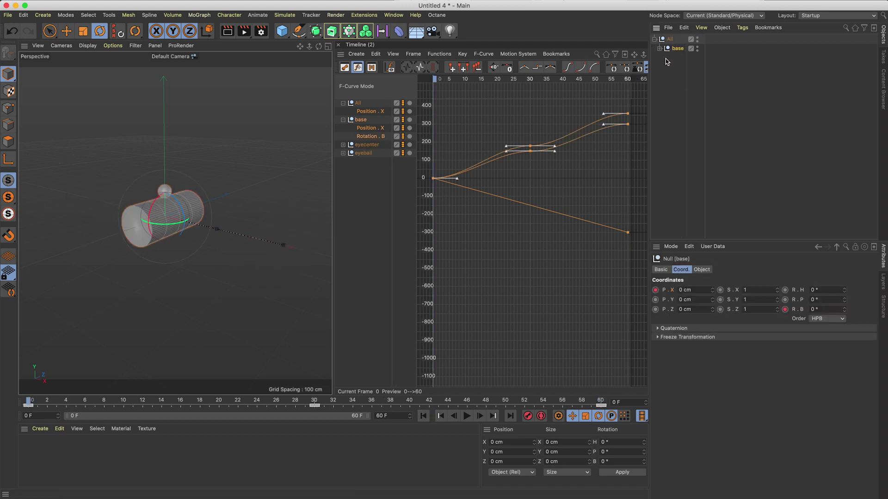
left_click(467, 417)
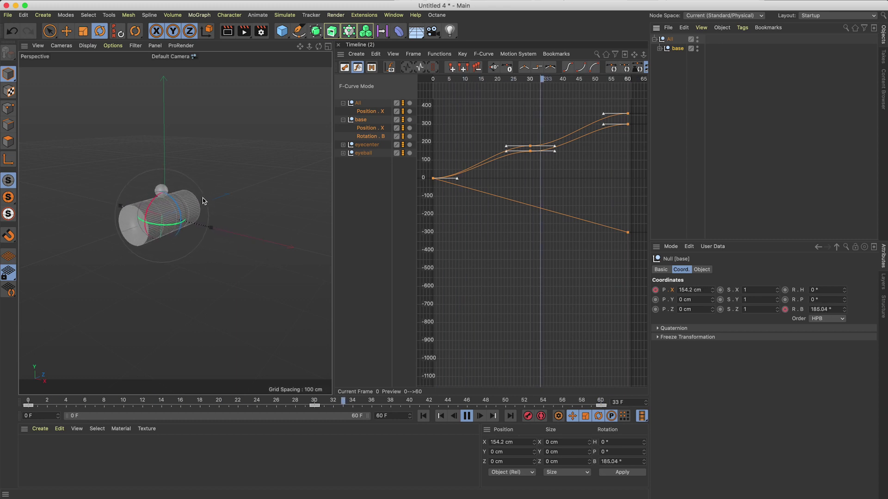
scroll(153, 248, "up", 5)
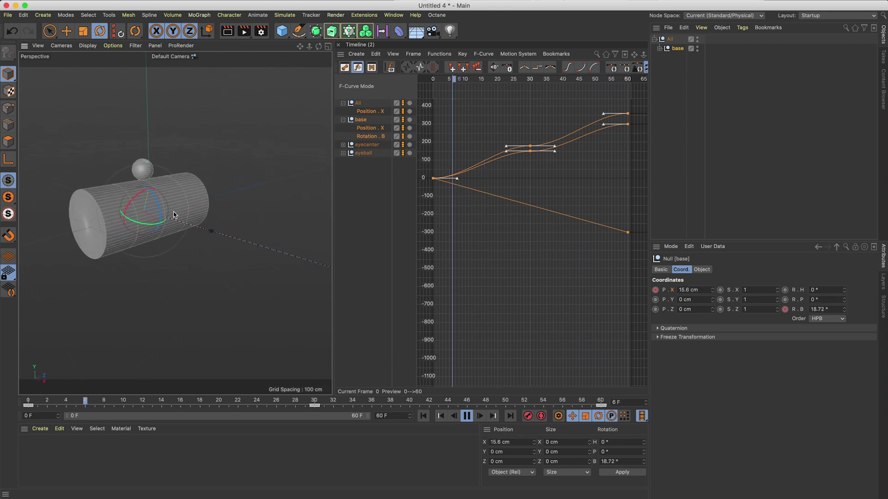
left_click_drag(175, 208, 187, 213, "alt")
scroll(187, 214, "down", 3)
key("shift+f")
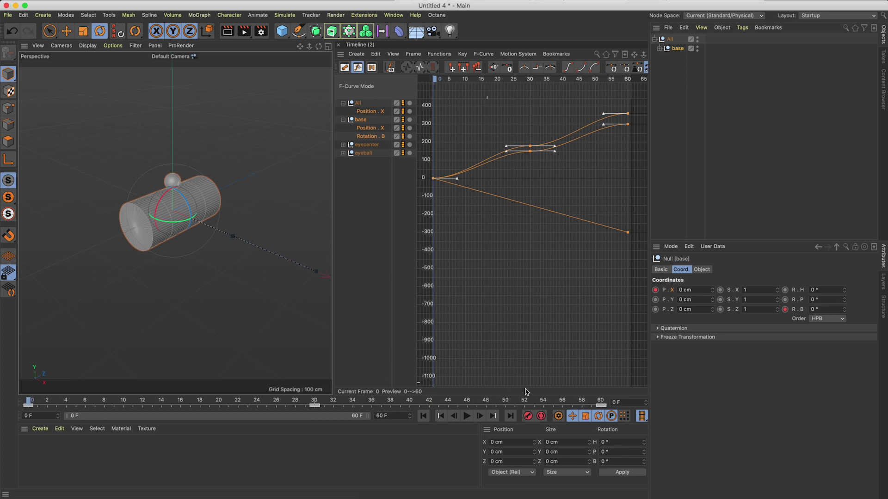
left_click(603, 401)
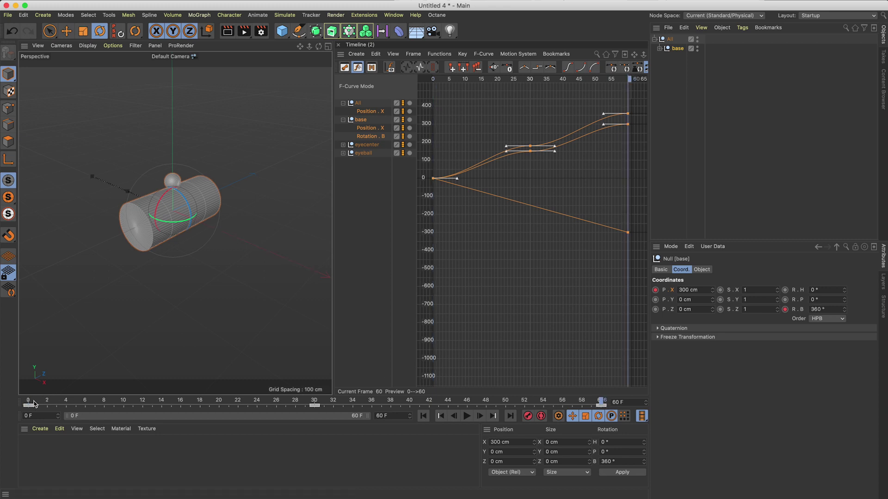
Step: After checking frame 60, change the animation's end frame to 59
left_click(604, 402)
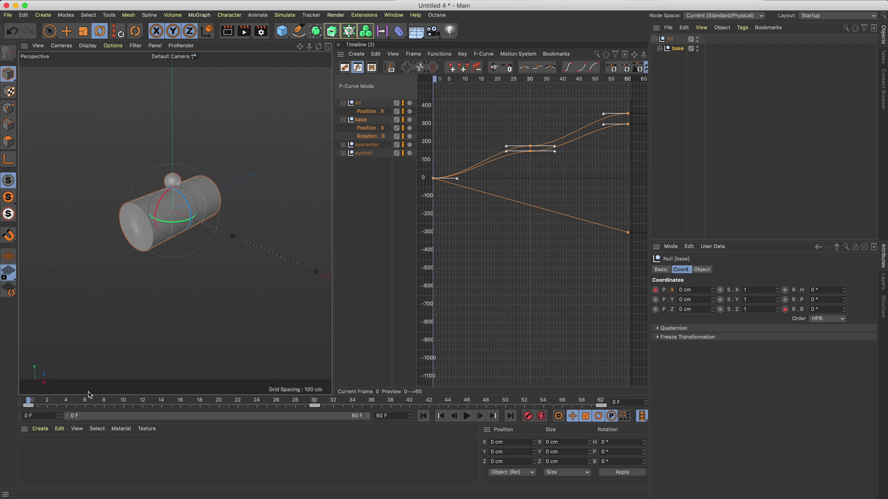
left_click(610, 397)
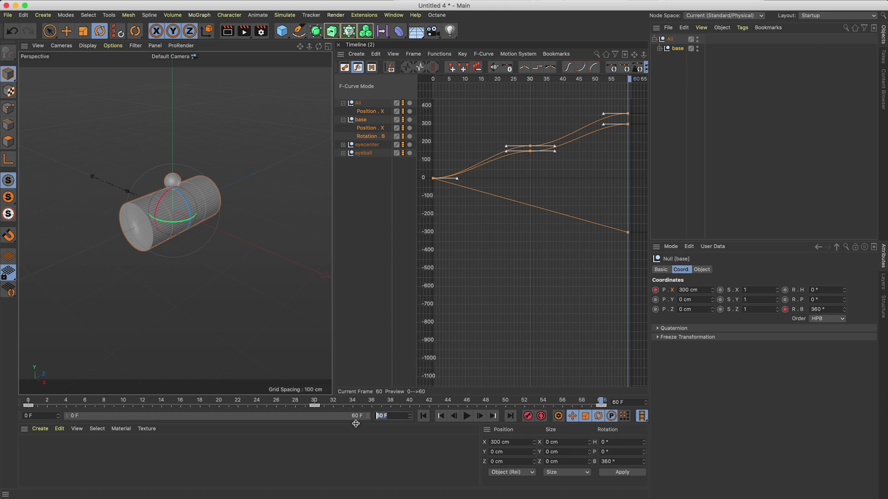
type("59")
key("Return")
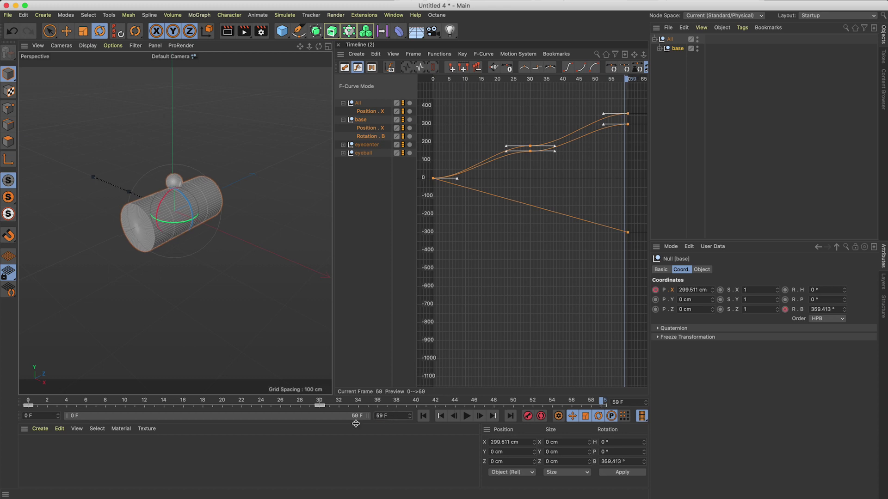
Step: Play the shortened 0–59 loop and reframe the view to watch the cylinder roll
left_click(466, 416)
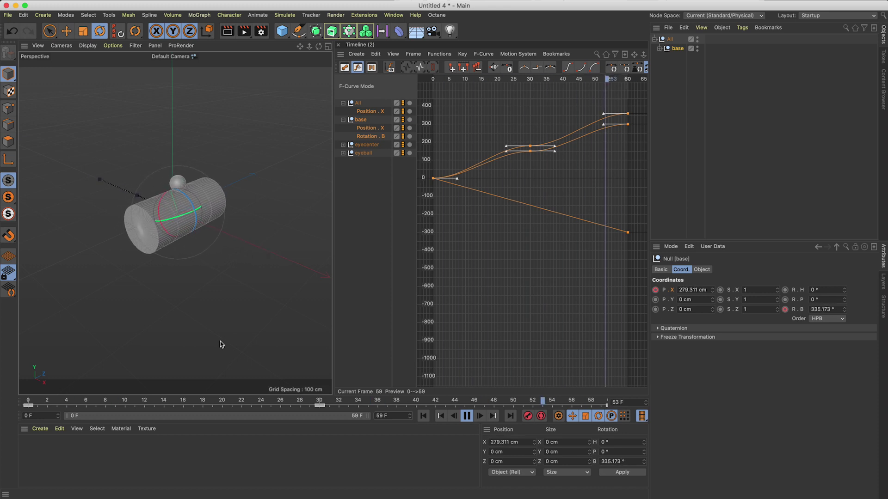
scroll(192, 253, "up", 4)
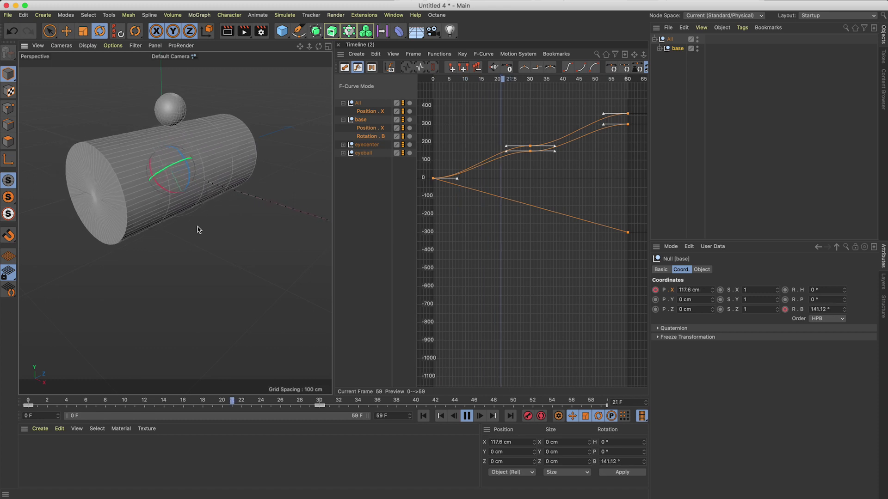
left_click_drag(198, 226, 191, 242, "alt")
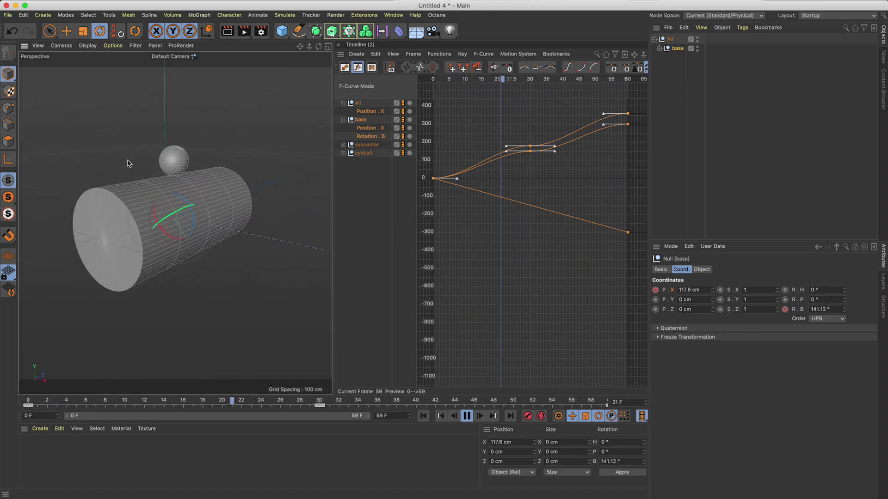